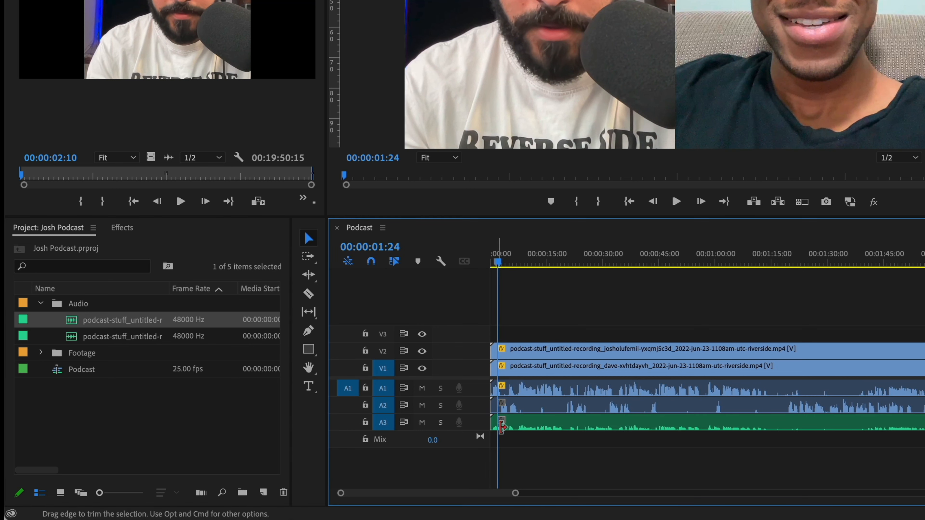
Apply 17 dB of audio gain to the clip on audio track A3
{"action": "left_click", "coordinate": [530, 424]}
{"action": "key", "text": "g"}
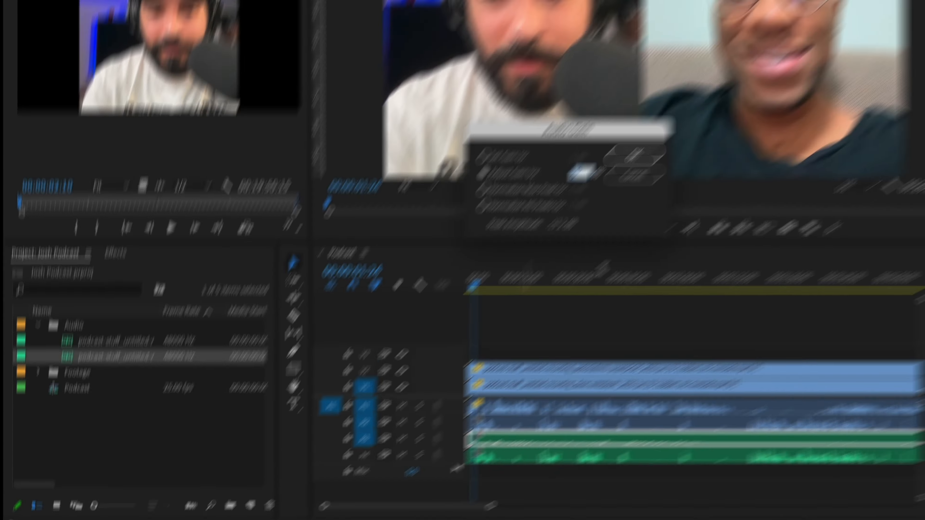
{"action": "type", "text": "17"}
{"action": "key", "text": "Return"}
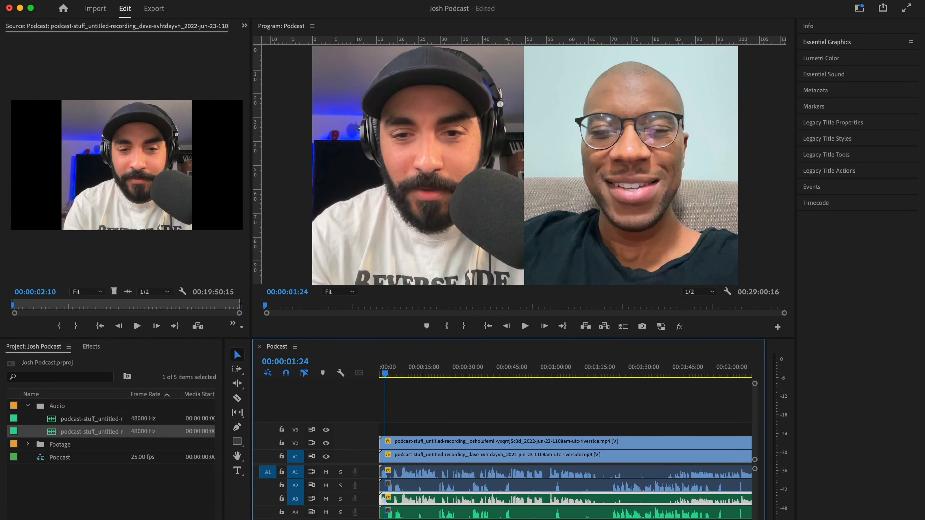
Save the project and open the clip on audio track A3 for editing in Adobe Audition
{"action": "key", "text": "minus"}
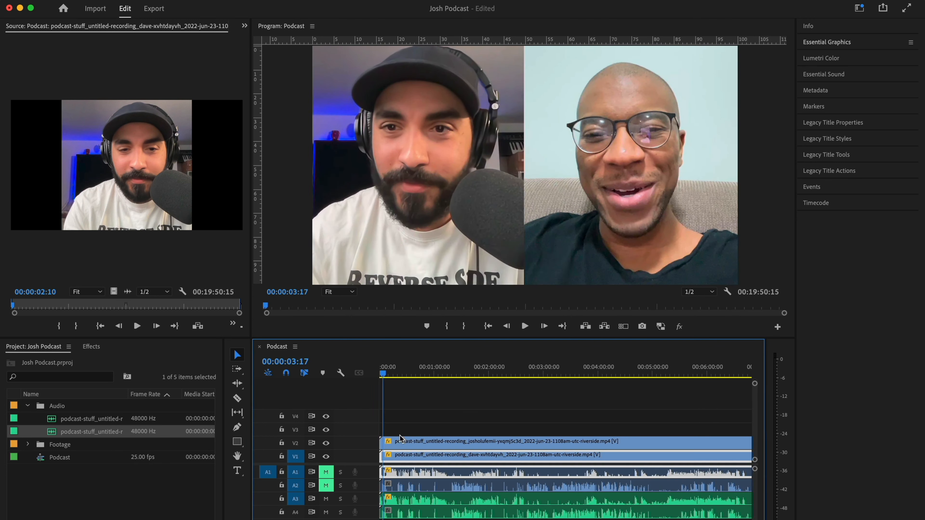
{"action": "key", "text": "super+s"}
{"action": "left_click", "coordinate": [400, 501]}
{"action": "right_click", "coordinate": [402, 504]}
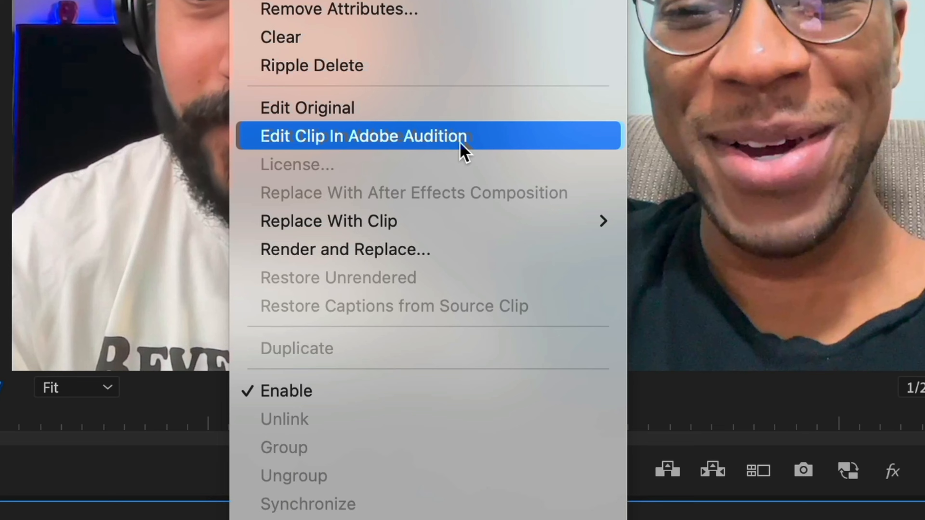
{"action": "left_click", "coordinate": [461, 144]}
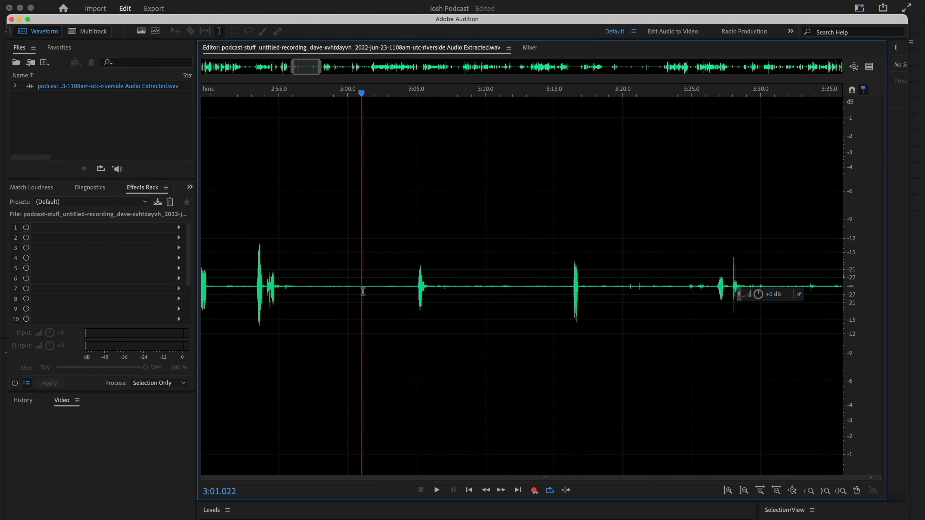
Select a quiet stretch of the recording with only background noise, from about 3:13 to 3:15
{"action": "left_click_drag", "start_coordinate": [361, 292], "coordinate": [390, 291]}
{"action": "key", "text": "space"}
{"action": "scroll", "coordinate": [505, 312], "scroll_direction": "down", "scroll_amount": 10}
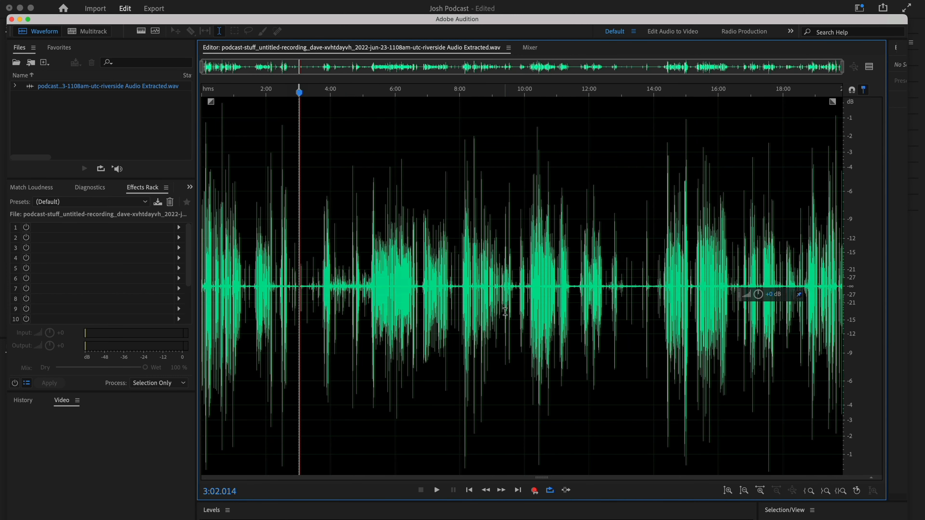
{"action": "left_click", "coordinate": [396, 286]}
{"action": "scroll", "coordinate": [406, 290], "scroll_direction": "up", "scroll_amount": 10}
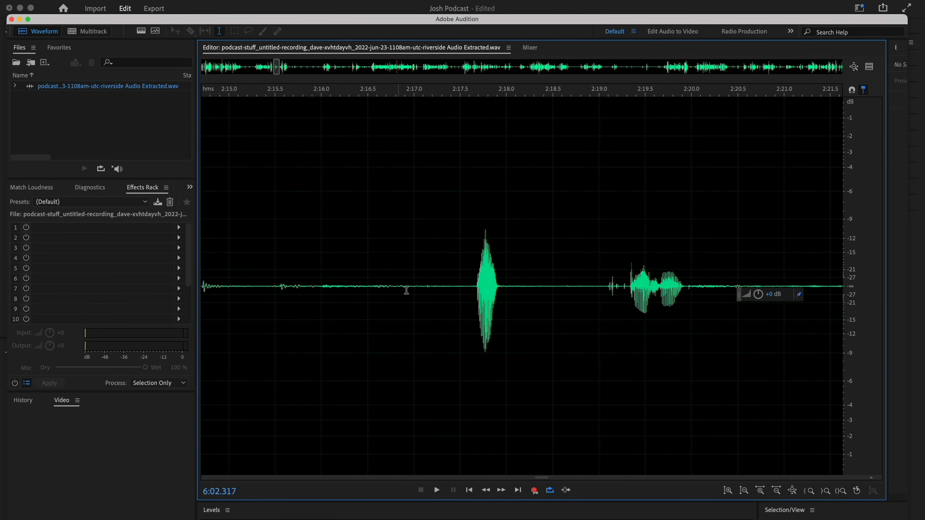
{"action": "left_click", "coordinate": [558, 299]}
{"action": "scroll", "coordinate": [429, 292], "scroll_direction": "down", "scroll_amount": 5}
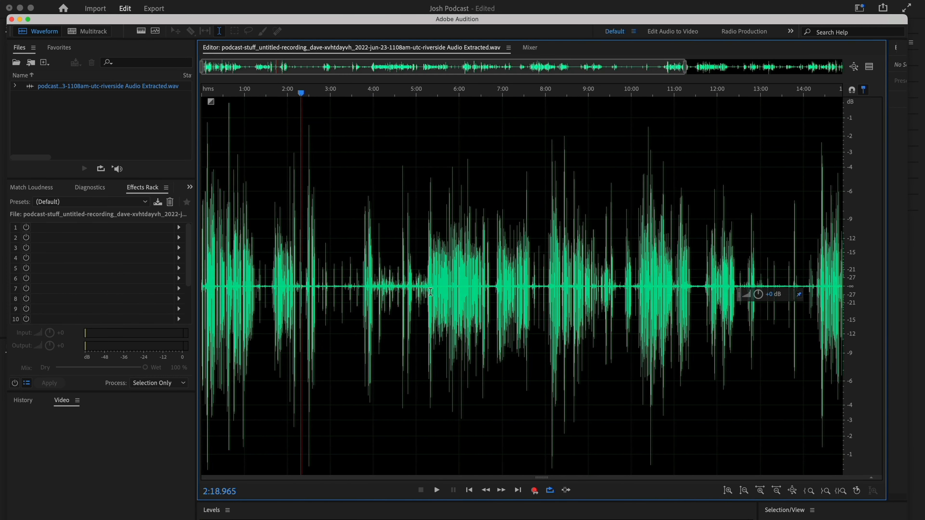
{"action": "scroll", "coordinate": [342, 291], "scroll_direction": "down", "scroll_amount": 4}
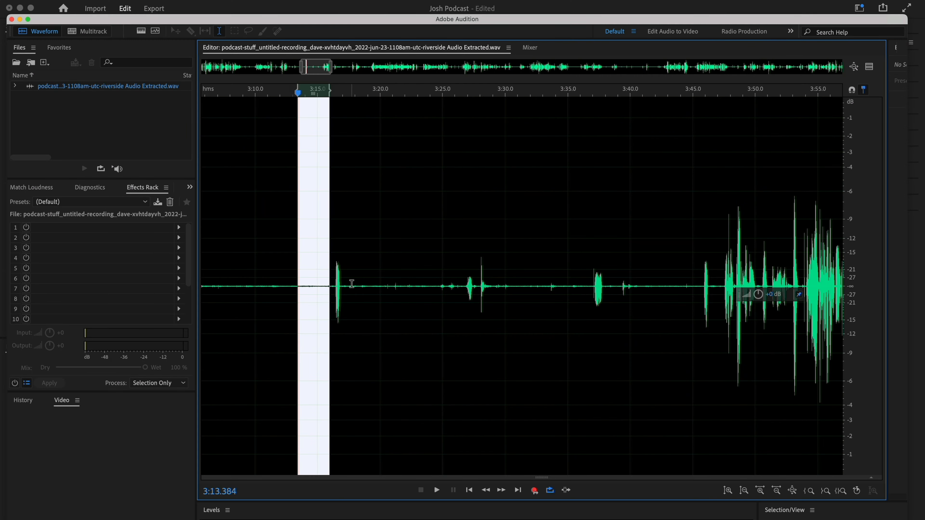
{"action": "left_click", "coordinate": [285, 307]}
{"action": "left_click_drag", "start_coordinate": [295, 290], "coordinate": [323, 292]}
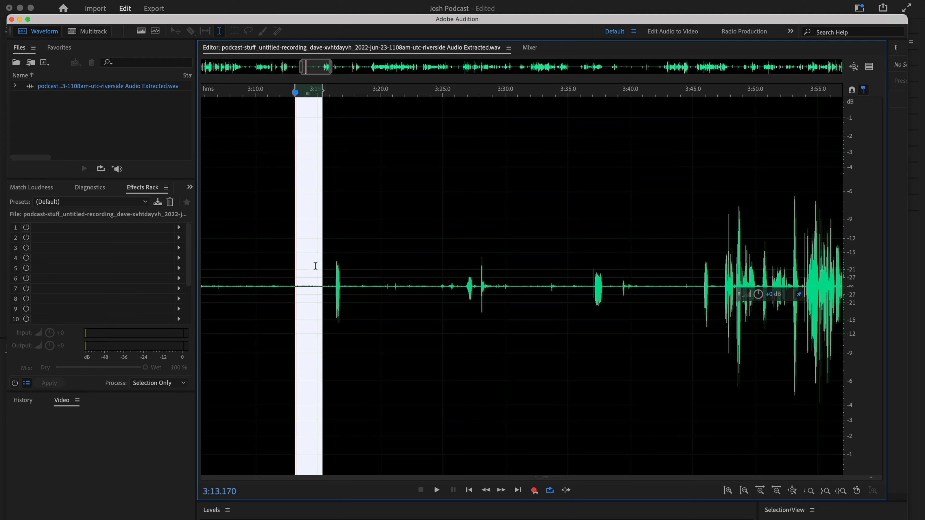
Capture a noise print from the selected quiet stretch
{"action": "left_click", "coordinate": [265, 19]}
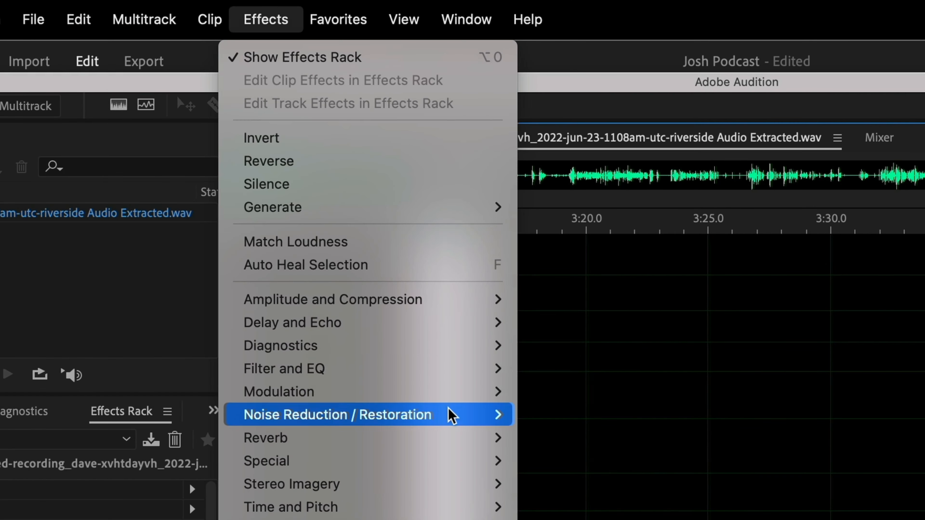
{"action": "mouse_move", "coordinate": [344, 103]}
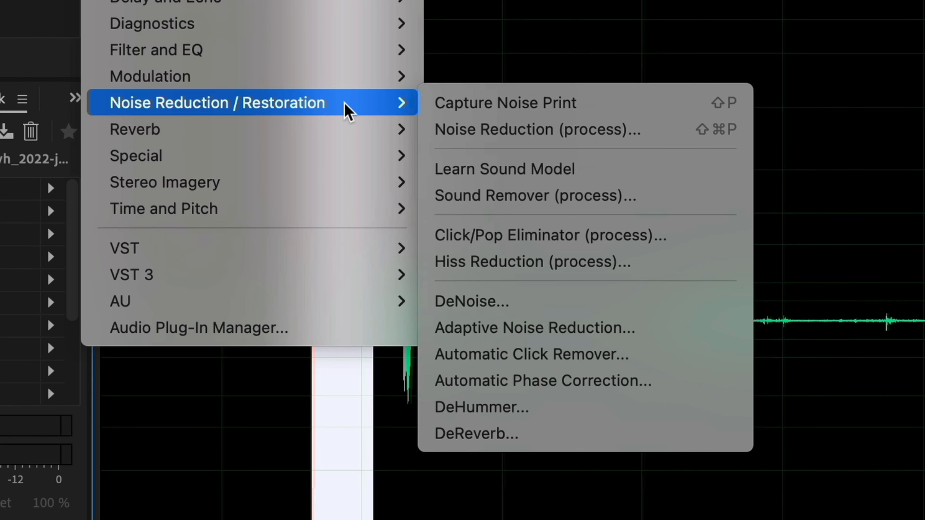
{"action": "left_click", "coordinate": [612, 100]}
Open the Noise Reduction process, enable Output Noise Only and preview the sound being removed
{"action": "left_click", "coordinate": [109, 2]}
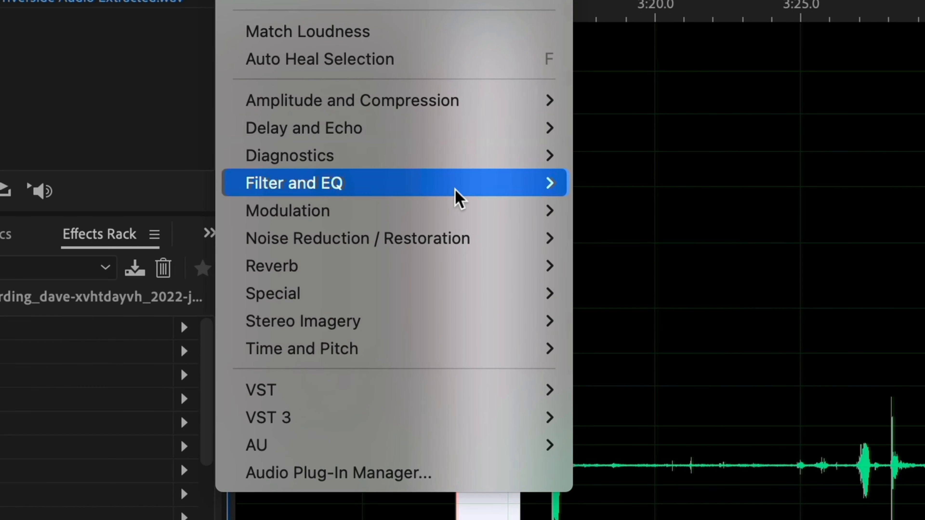
{"action": "mouse_move", "coordinate": [475, 233]}
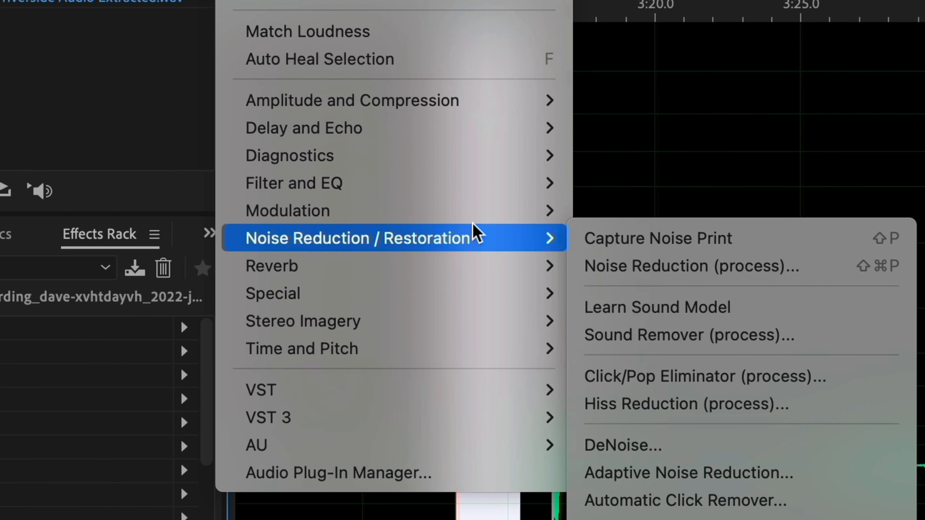
{"action": "left_click", "coordinate": [791, 269]}
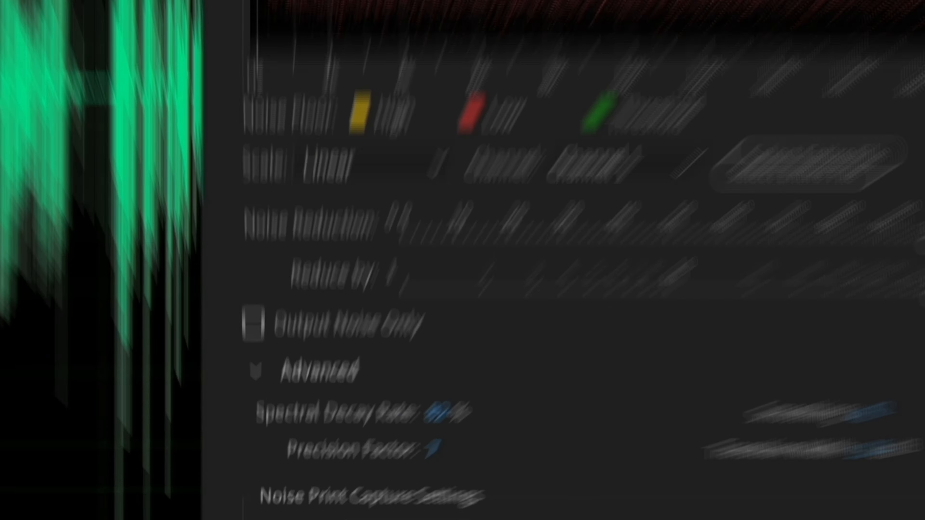
{"action": "left_click", "coordinate": [253, 442]}
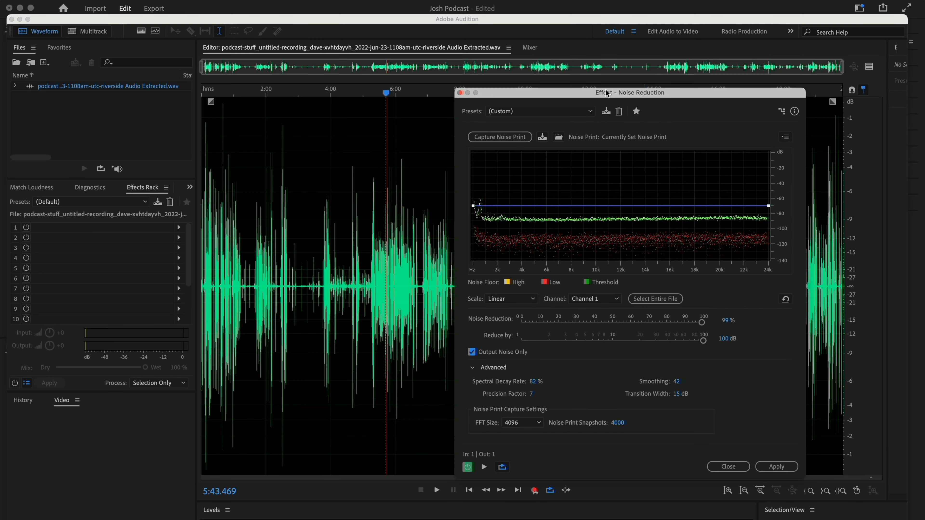
{"action": "key", "text": "space"}
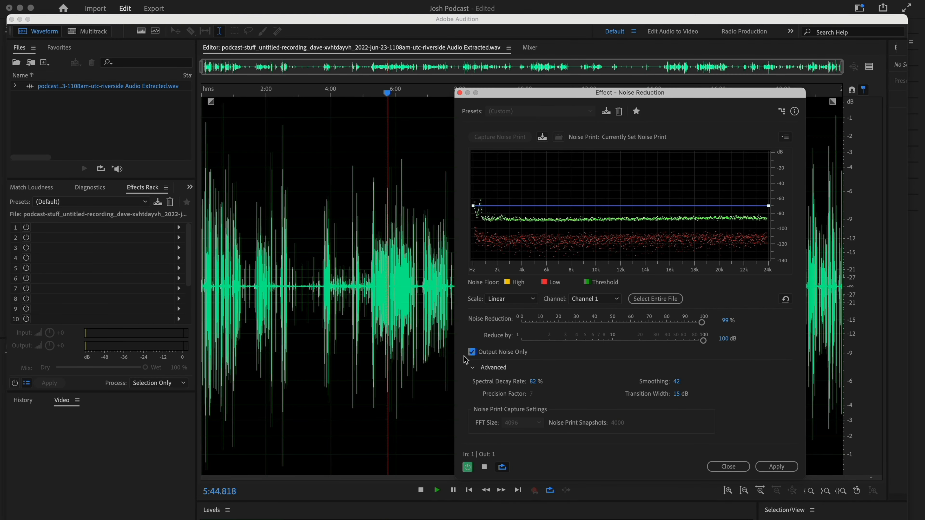
Turn off Output Noise Only and apply the noise reduction to the entire file
{"action": "left_click", "coordinate": [471, 352]}
{"action": "key", "text": "space"}
{"action": "left_click", "coordinate": [355, 252]}
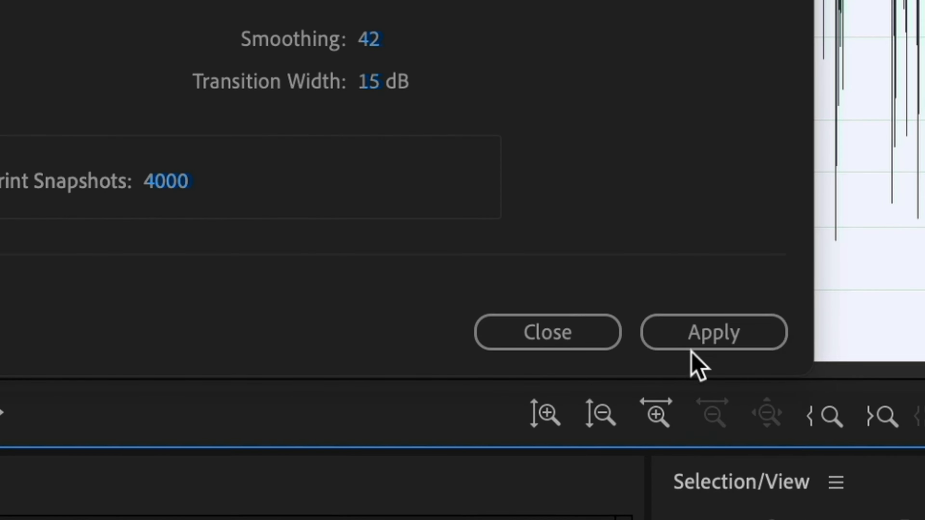
{"action": "left_click", "coordinate": [776, 467]}
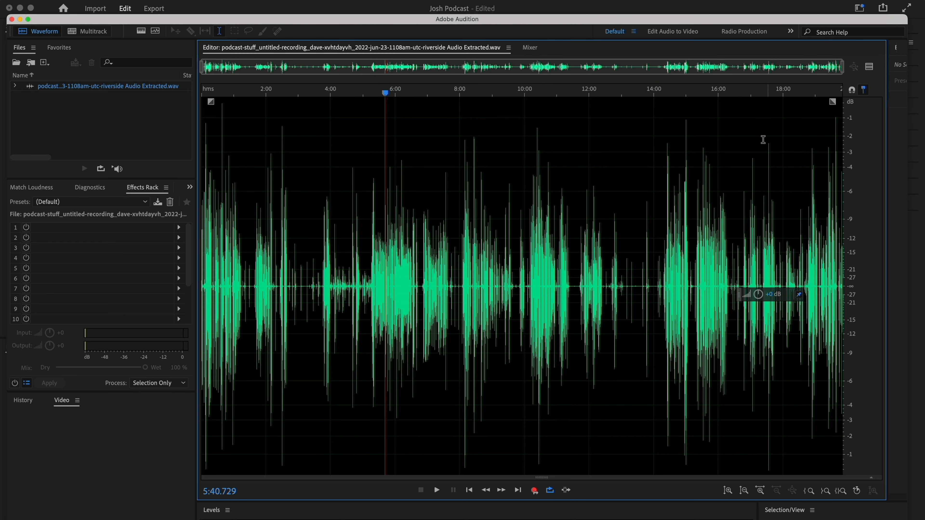
Apply the Waves PlaylistRider (s) effect to the recording with a target of -16 LKFS
{"action": "left_click", "coordinate": [198, 4]}
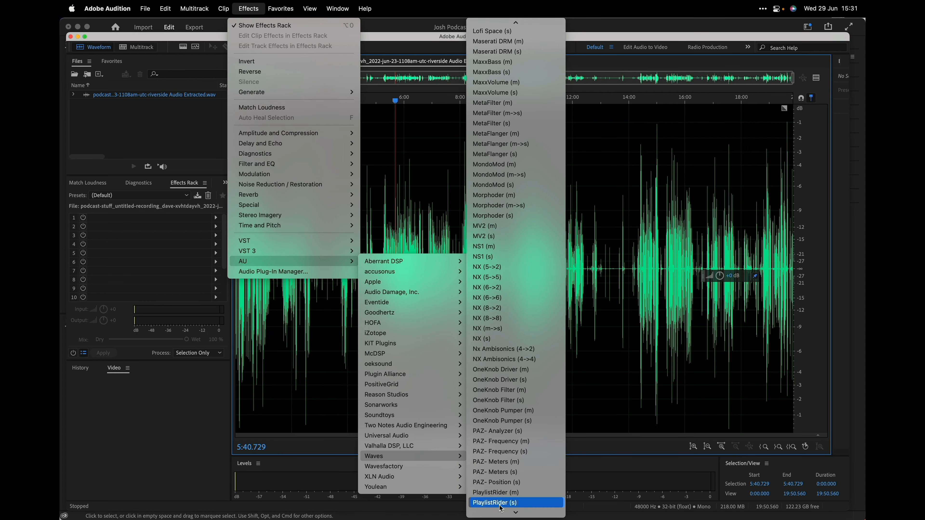
{"action": "left_click", "coordinate": [500, 505]}
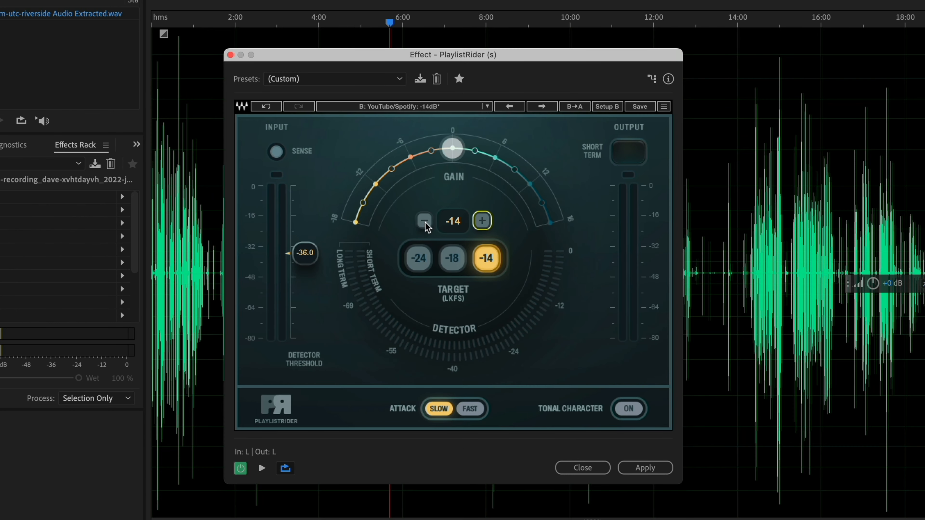
{"action": "left_click", "coordinate": [425, 220]}
{"action": "left_click", "coordinate": [425, 220]}
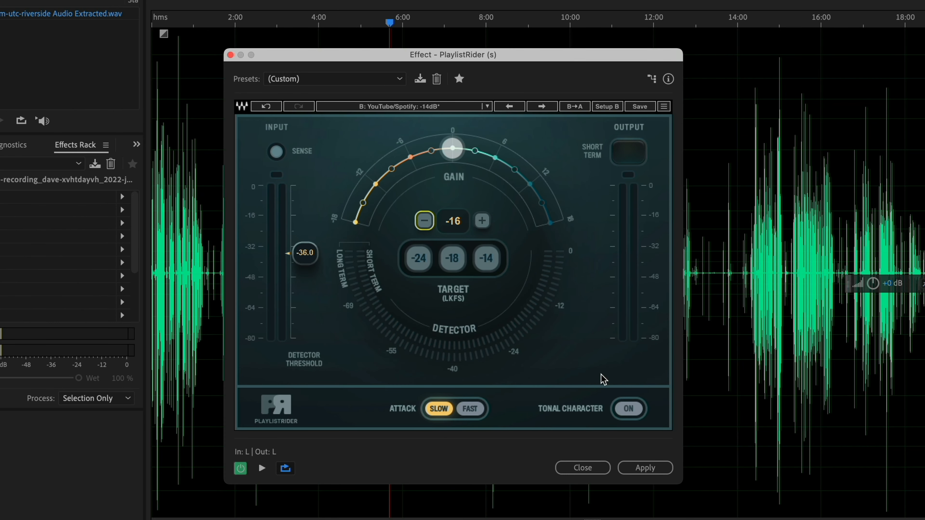
{"action": "left_click", "coordinate": [646, 467]}
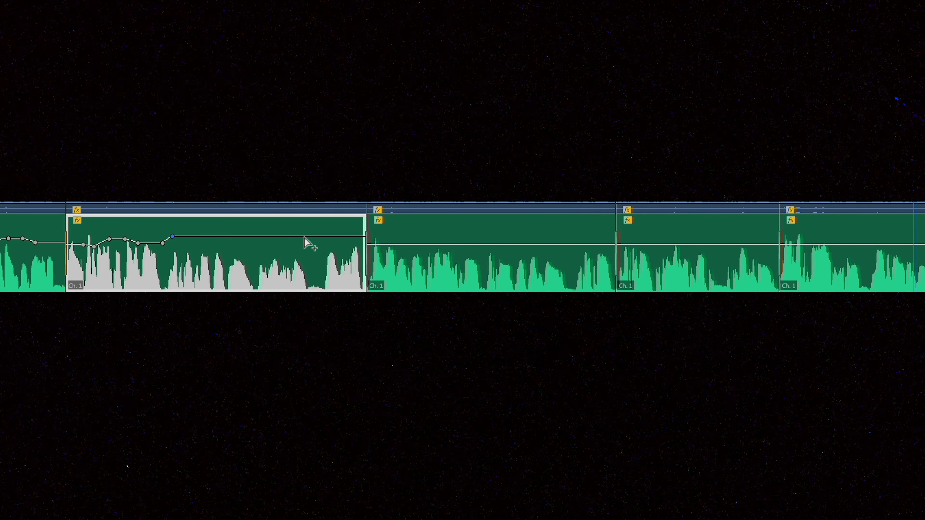
Check the processed recordings at several points in the waveform and play back a passage
{"action": "left_click", "coordinate": [379, 240]}
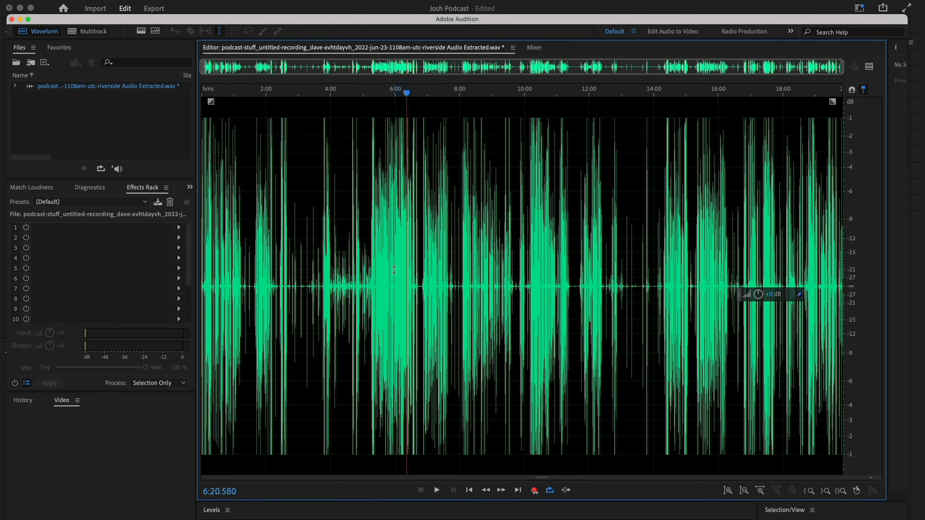
{"action": "left_click", "coordinate": [395, 269]}
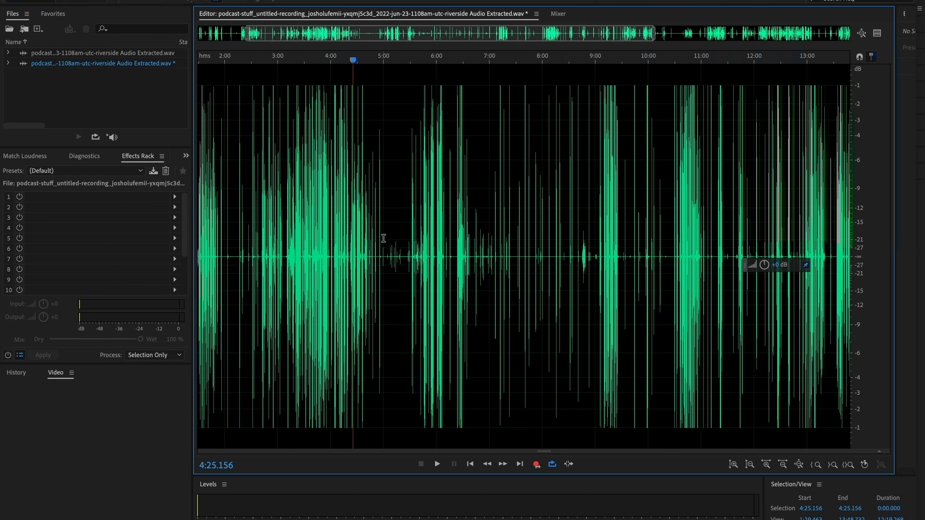
{"action": "left_click", "coordinate": [316, 252]}
{"action": "key", "text": "space"}
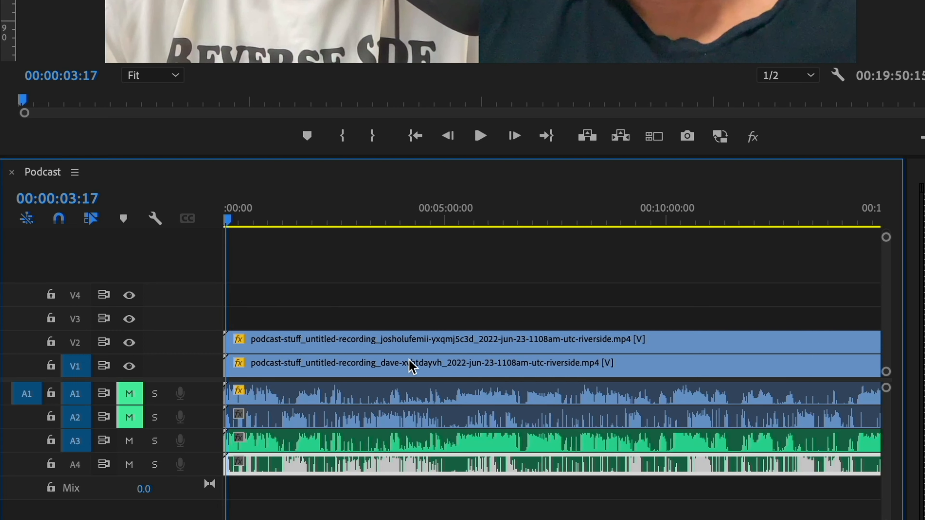
Switch back to Premiere Pro and duplicate the two video clips from V1 and V2 onto V3 and V4
{"action": "key", "text": "backslash"}
{"action": "left_click", "coordinate": [387, 439]}
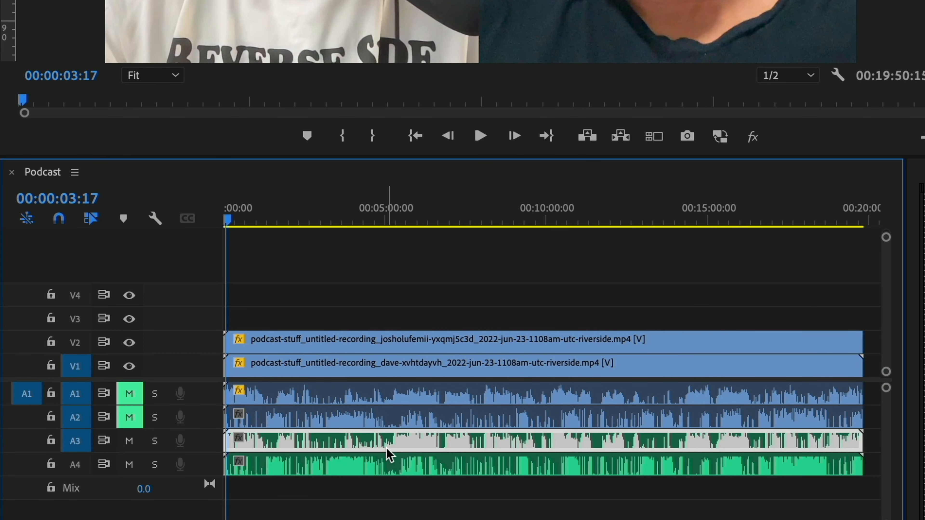
{"action": "left_click", "coordinate": [432, 486]}
{"action": "scroll", "coordinate": [285, 411], "scroll_direction": "up", "scroll_amount": 1}
{"action": "scroll", "coordinate": [286, 411], "scroll_direction": "up", "scroll_amount": 4}
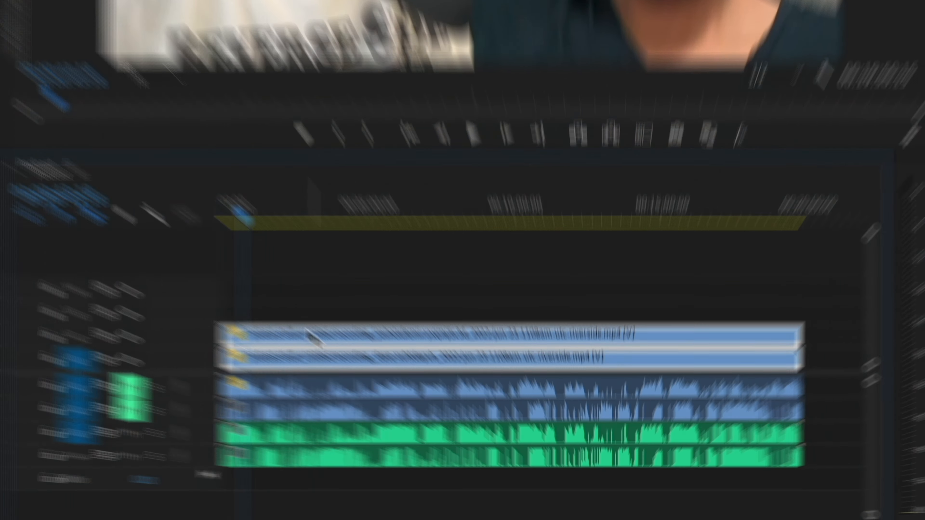
{"action": "left_click_drag", "start_coordinate": [257, 303], "coordinate": [254, 221]}
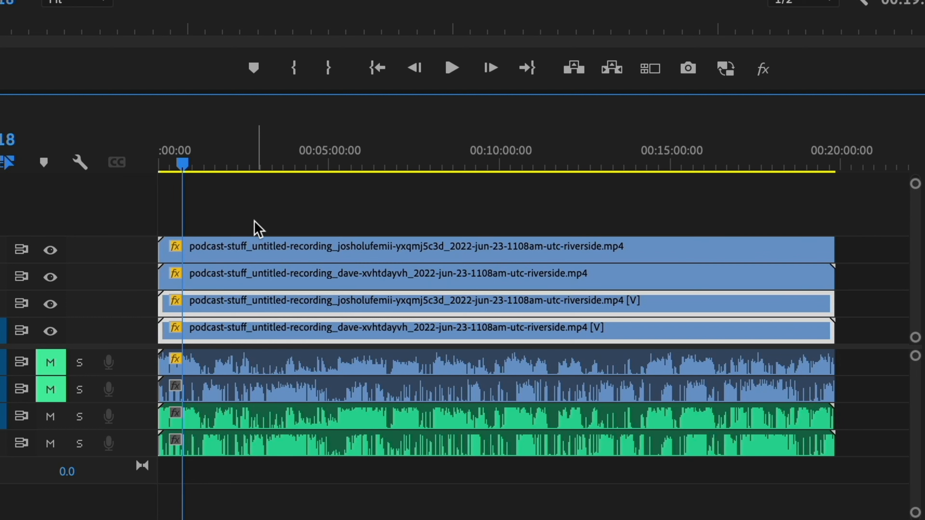
{"action": "left_click", "coordinate": [254, 220]}
Nest the two duplicated video clips on V3 and V4 into a sequence named Baked
{"action": "key", "text": "="}
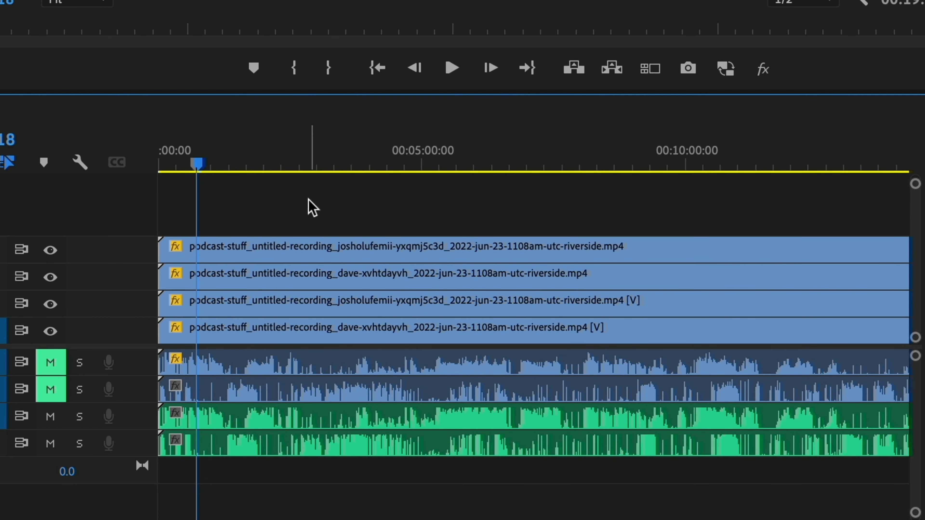
{"action": "left_click_drag", "start_coordinate": [308, 202], "coordinate": [302, 271]}
{"action": "type", "text": "B"}
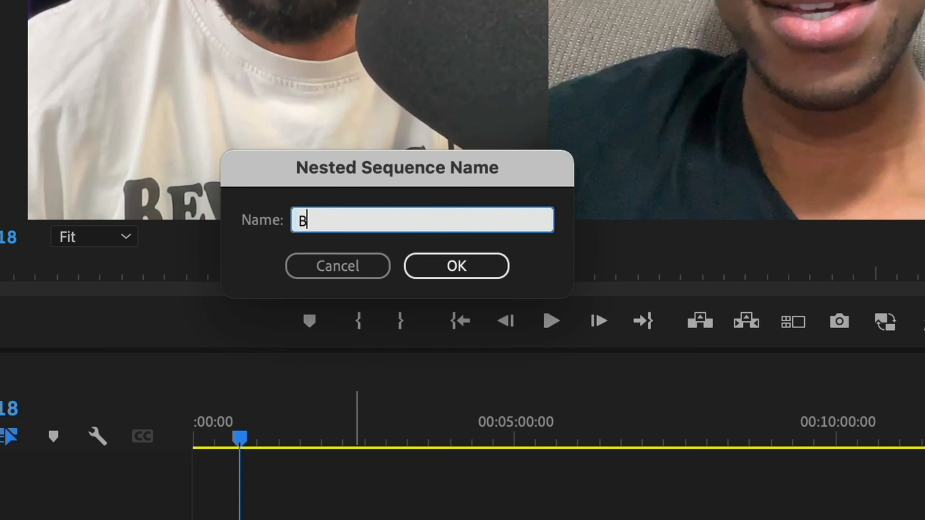
{"action": "type", "text": "aker"}
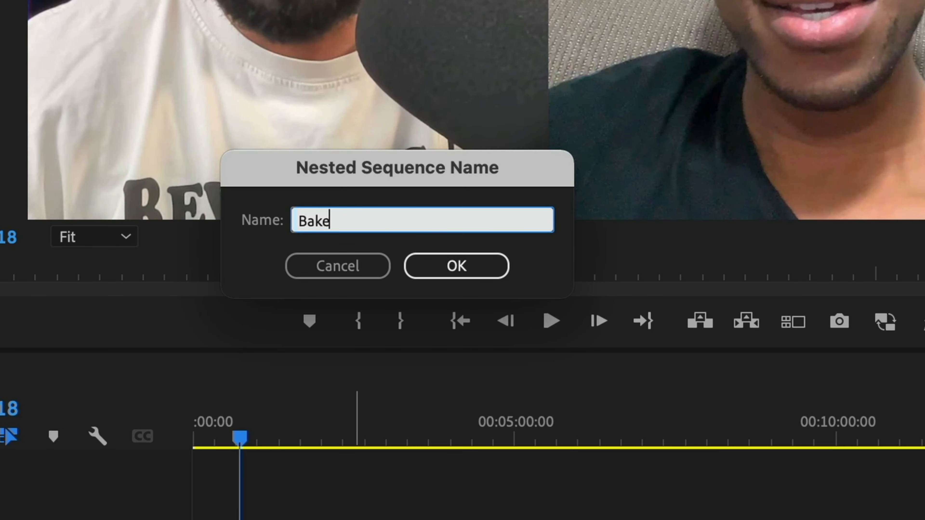
{"action": "key", "text": "Return"}
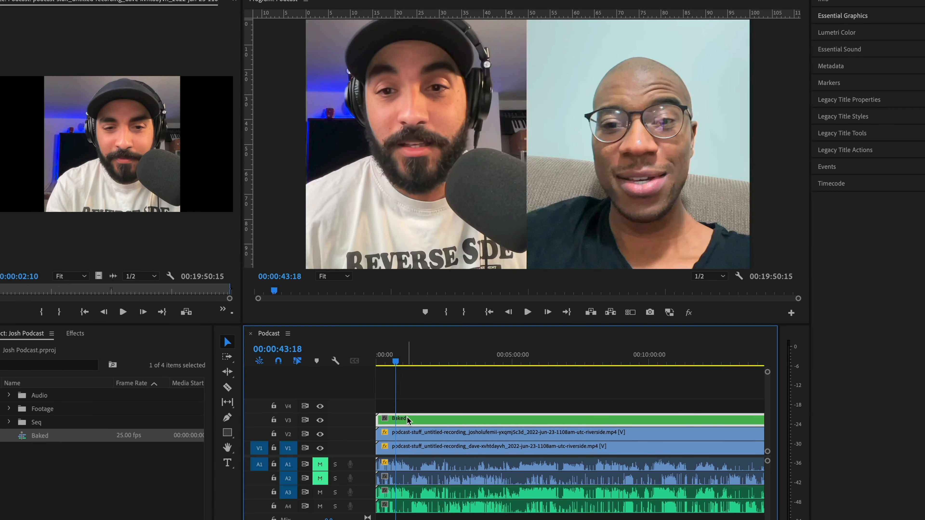
Disable the Baked nested clip on V3 and select the original video clip on V2
{"action": "left_click", "coordinate": [406, 433]}
{"action": "key", "text": "shift+e"}
{"action": "key", "text": "shift+e"}
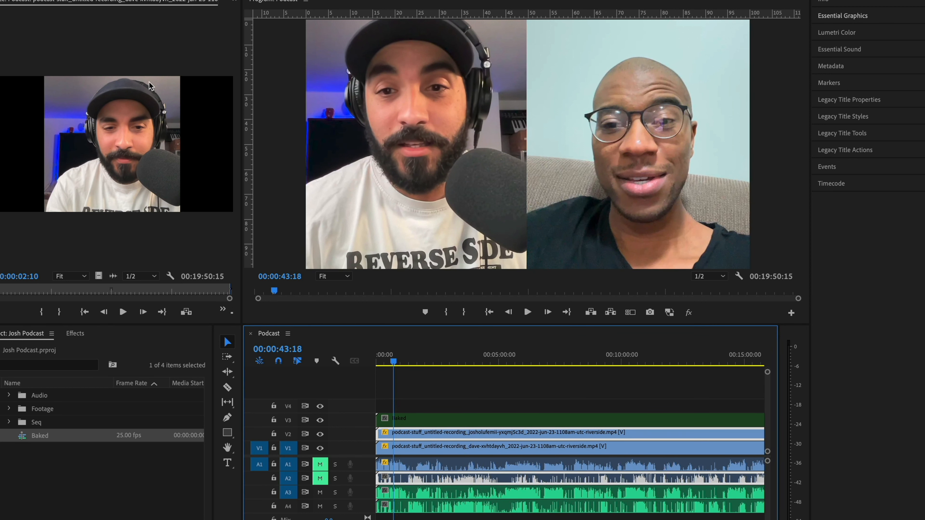
{"action": "scroll", "coordinate": [162, 3], "scroll_direction": "down", "scroll_amount": 4}
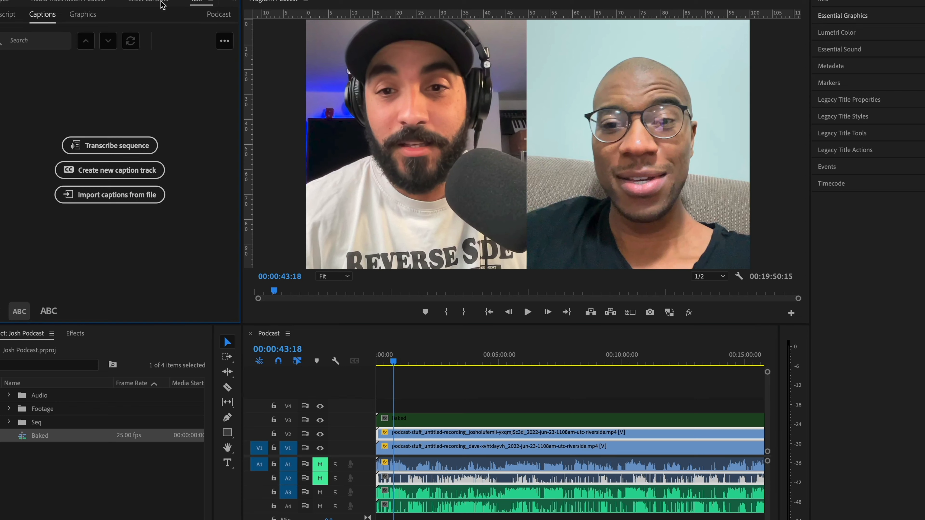
Hide the V1 track and set the V2 clip's scale to 76 and its position to 960, 316
{"action": "scroll", "coordinate": [161, 2], "scroll_direction": "up", "scroll_amount": 1}
{"action": "left_click", "coordinate": [320, 449]}
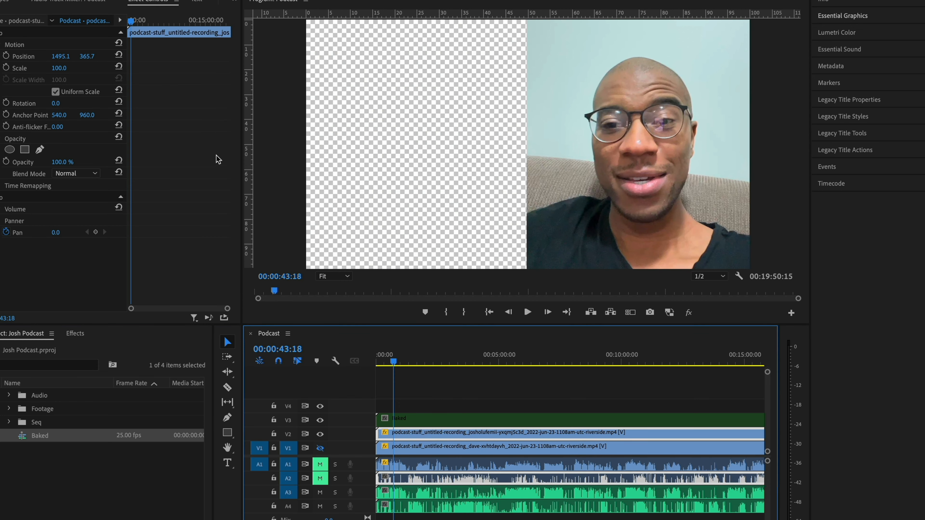
{"action": "left_click", "coordinate": [118, 55]}
{"action": "left_click_drag", "start_coordinate": [59, 68], "coordinate": [44, 68]}
{"action": "left_click_drag", "start_coordinate": [87, 57], "coordinate": [55, 68]}
{"action": "left_click", "coordinate": [738, 276]}
{"action": "left_click", "coordinate": [785, 388]}
{"action": "left_click", "coordinate": [87, 57]}
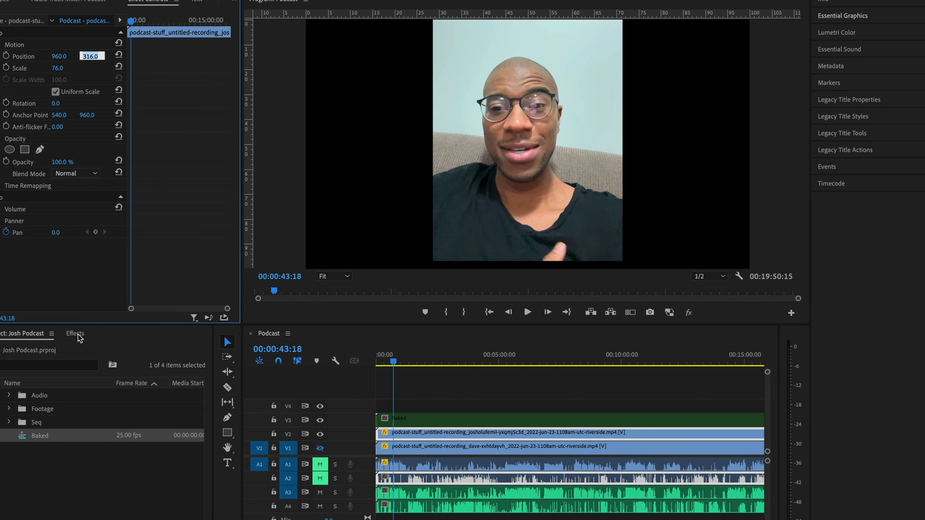
Apply the Crop effect to the V2 clip and trim it so the portrait fits inside the frame
{"action": "left_click", "coordinate": [75, 333]}
{"action": "left_click", "coordinate": [68, 348]}
{"action": "type", "text": "crop"}
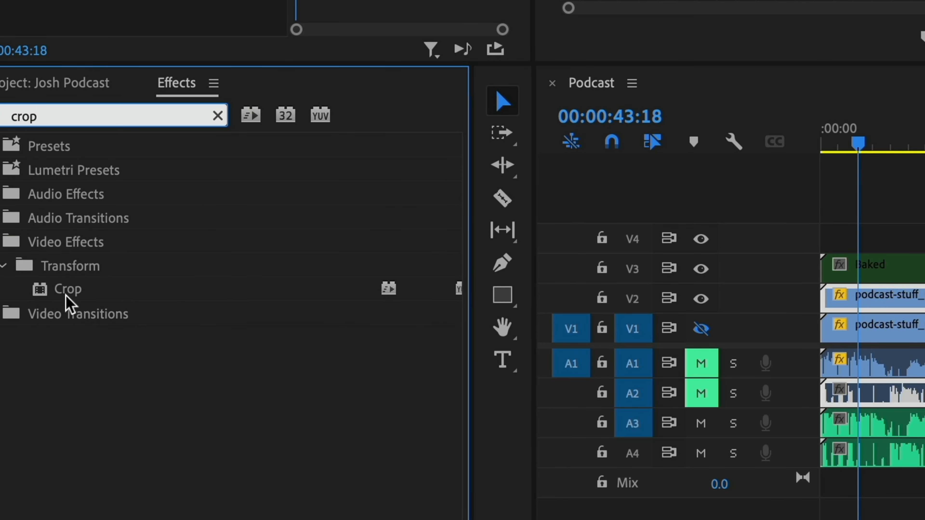
{"action": "left_click_drag", "start_coordinate": [66, 295], "coordinate": [885, 299]}
{"action": "left_click_drag", "start_coordinate": [87, 279], "coordinate": [107, 279]}
{"action": "left_click_drag", "start_coordinate": [84, 89], "coordinate": [86, 89]}
{"action": "left_click_drag", "start_coordinate": [116, 74], "coordinate": [102, 74]}
Draw a rectangle about 872 by 1044 px around the cropped portrait, behind its clip, and fill it with white
{"action": "left_click", "coordinate": [522, 460]}
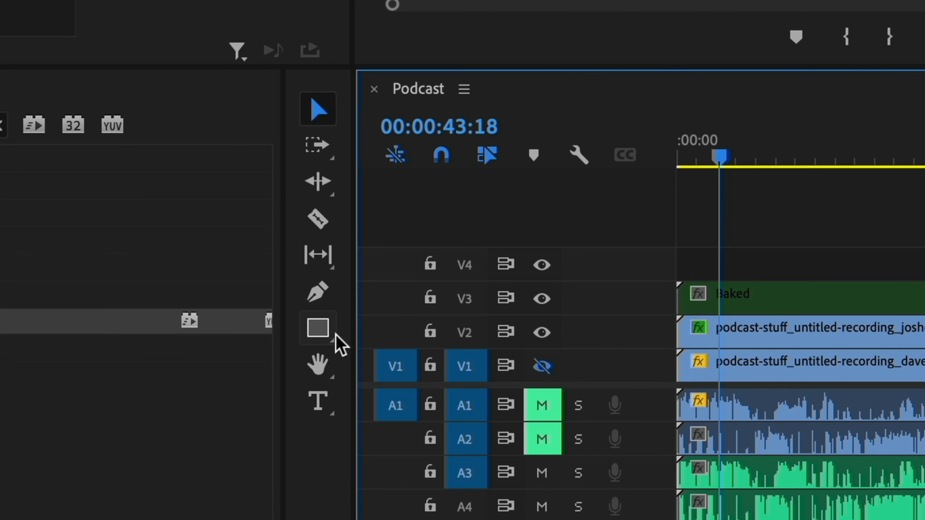
{"action": "left_click", "coordinate": [281, 515]}
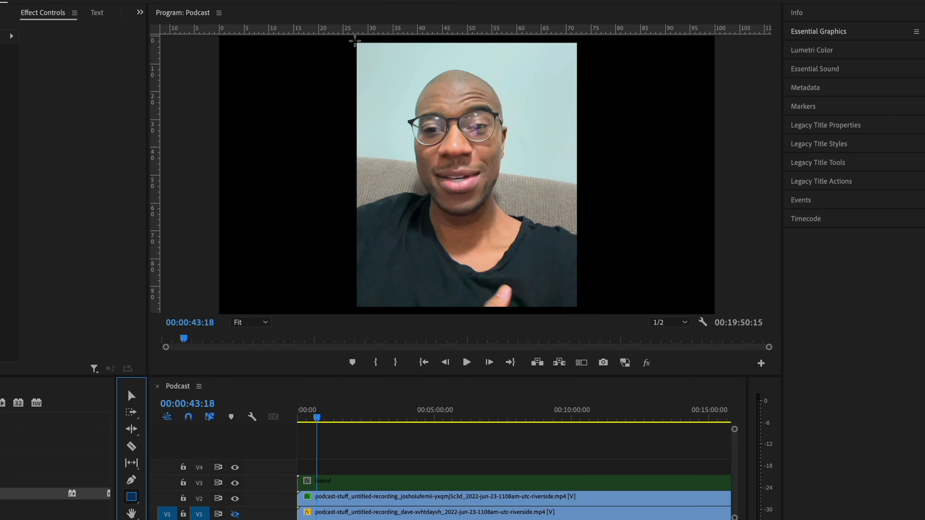
{"action": "left_click_drag", "start_coordinate": [355, 40], "coordinate": [580, 309]}
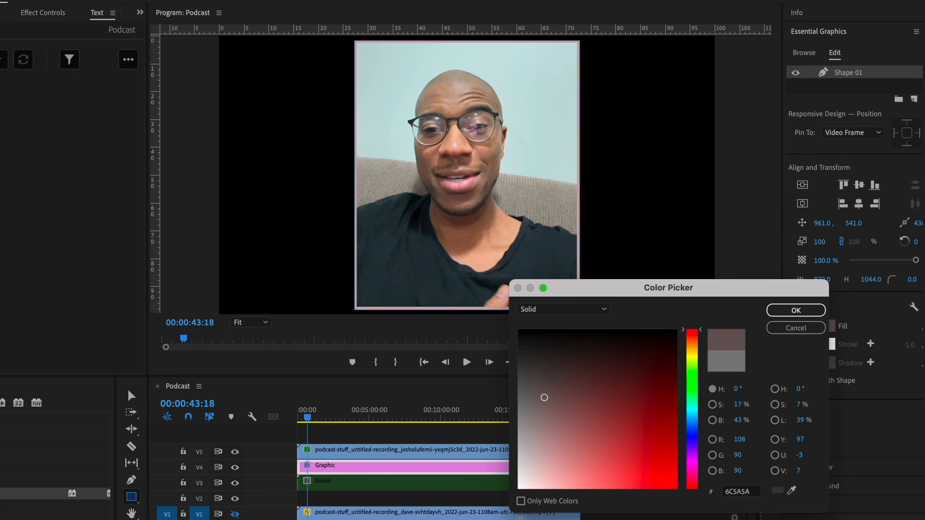
{"action": "left_click", "coordinate": [521, 305]}
{"action": "left_click", "coordinate": [797, 310]}
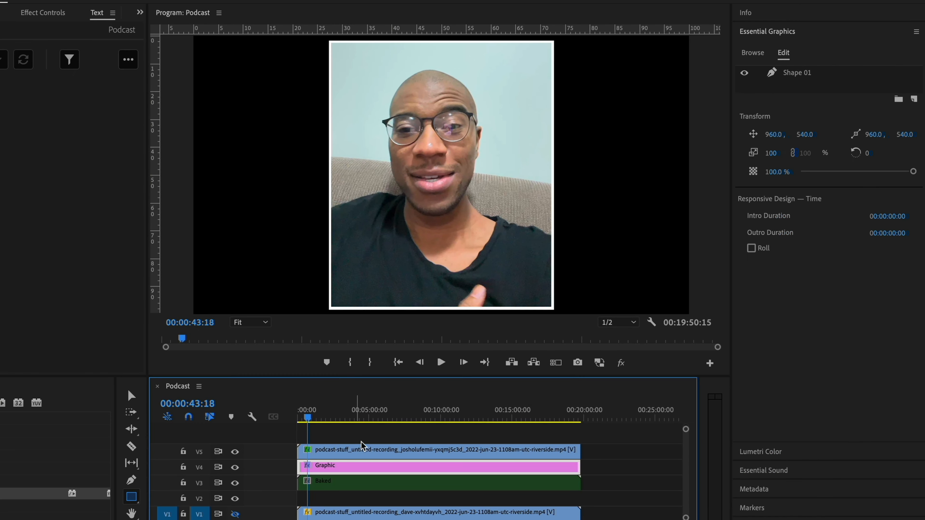
Nest the V5 video clip and the V4 Graphic into a sequence named with the guest's first name followed by "Single"
{"action": "left_click", "coordinate": [343, 439]}
{"action": "left_click_drag", "start_coordinate": [343, 439], "coordinate": [347, 463]}
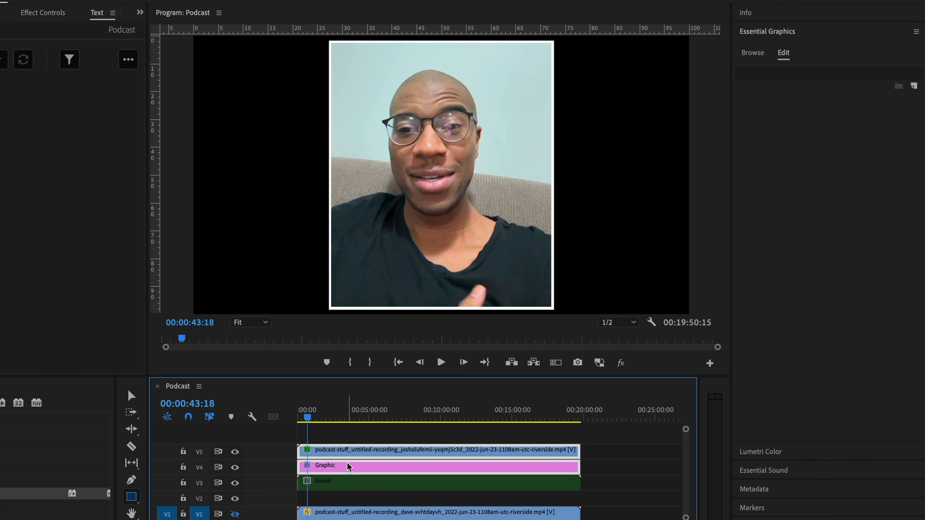
{"action": "key", "text": "alt+n"}
{"action": "type", "text": "Josh Single"}
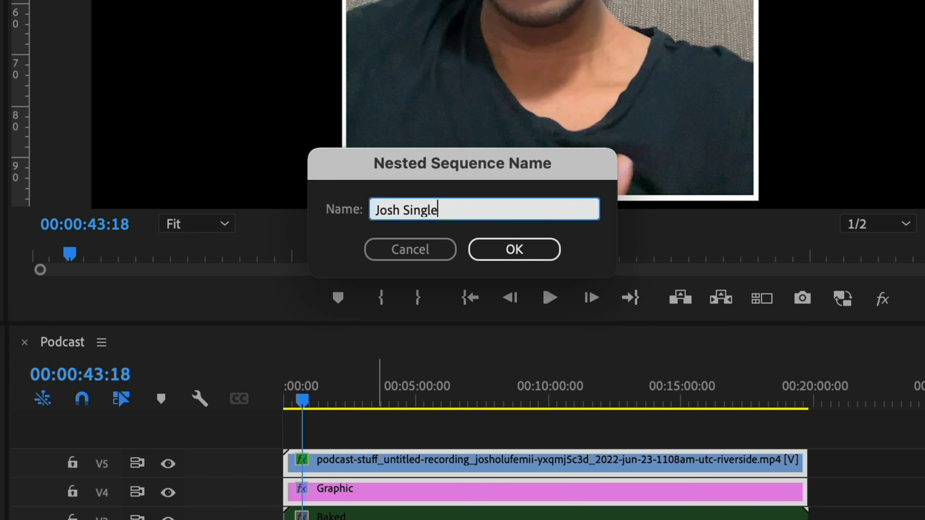
{"action": "key", "text": "Return"}
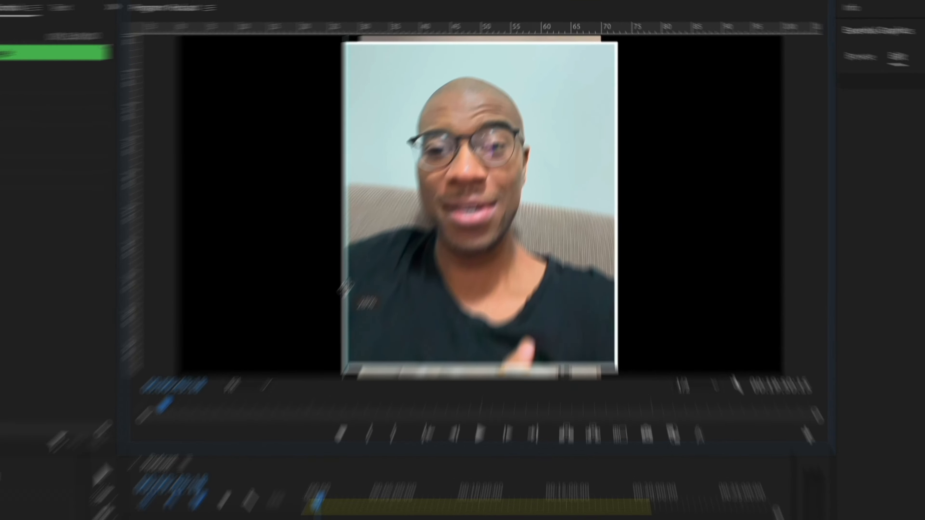
Place vertical and horizontal guides along the edges of the framed portrait
{"action": "left_click_drag", "start_coordinate": [345, 288], "coordinate": [346, 289]}
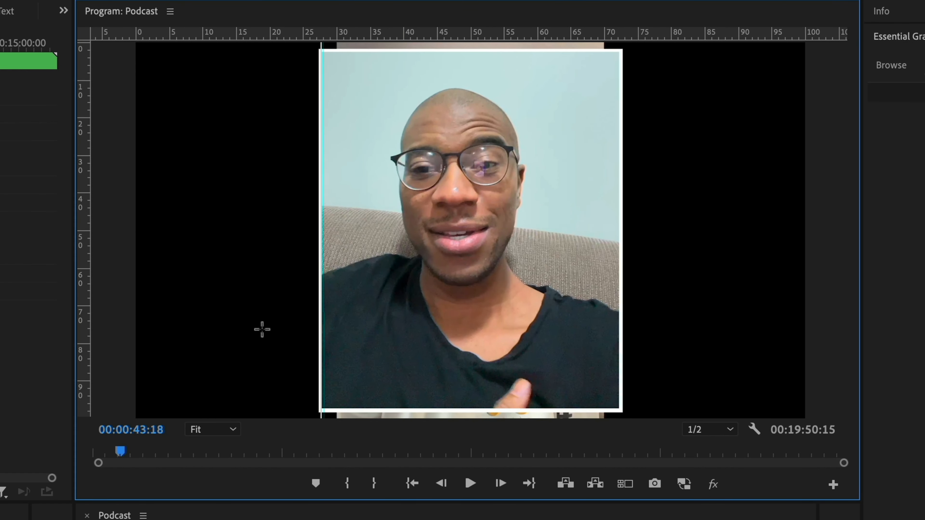
{"action": "left_click_drag", "start_coordinate": [93, 312], "coordinate": [619, 314]}
{"action": "left_click_drag", "start_coordinate": [490, 35], "coordinate": [490, 364]}
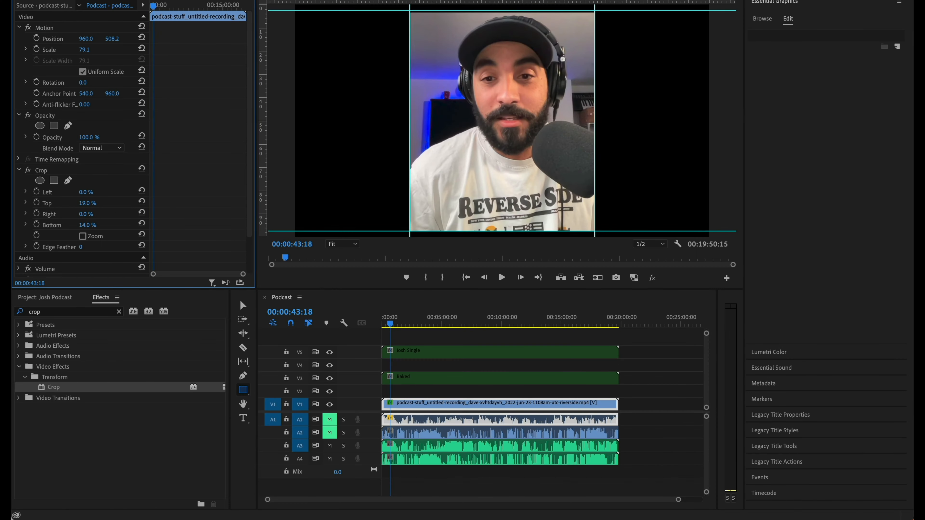
Copy the white Graphic from the guest's nested sequence into the Podcast sequence on V2, beneath the host's clip
{"action": "left_click", "coordinate": [415, 378]}
{"action": "double_click", "coordinate": [415, 354]}
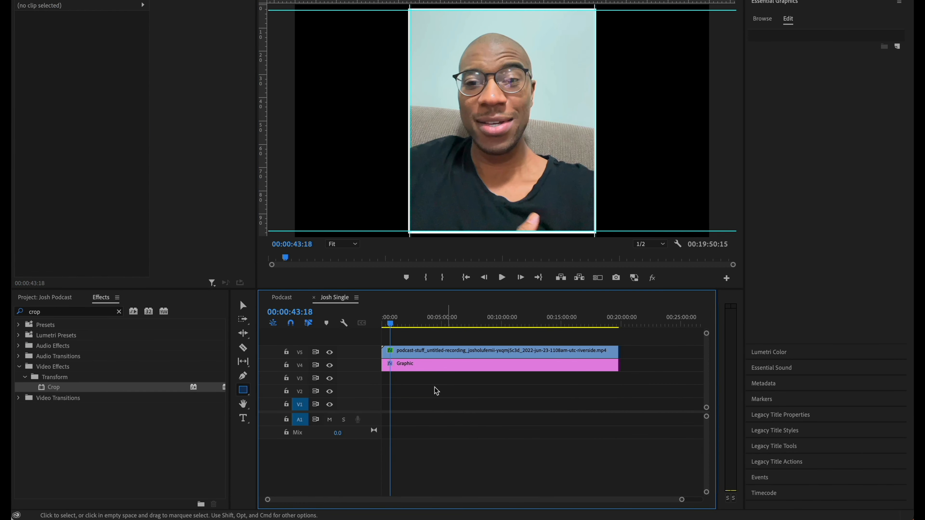
{"action": "left_click", "coordinate": [412, 366]}
{"action": "left_click_drag", "start_coordinate": [413, 368], "coordinate": [412, 403]}
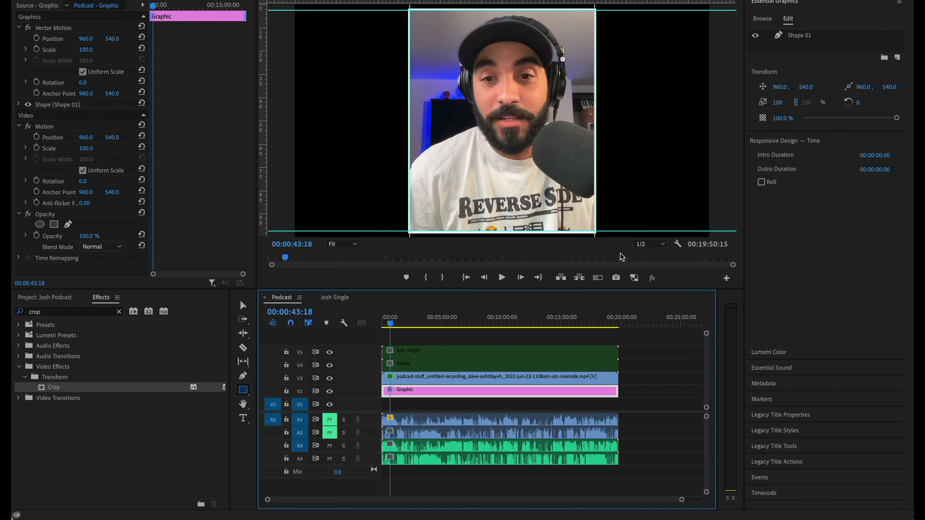
Nest the host's video clip and its Graphic into a sequence named with the host's first name followed by "single"
{"action": "left_click_drag", "start_coordinate": [643, 382], "coordinate": [618, 387]}
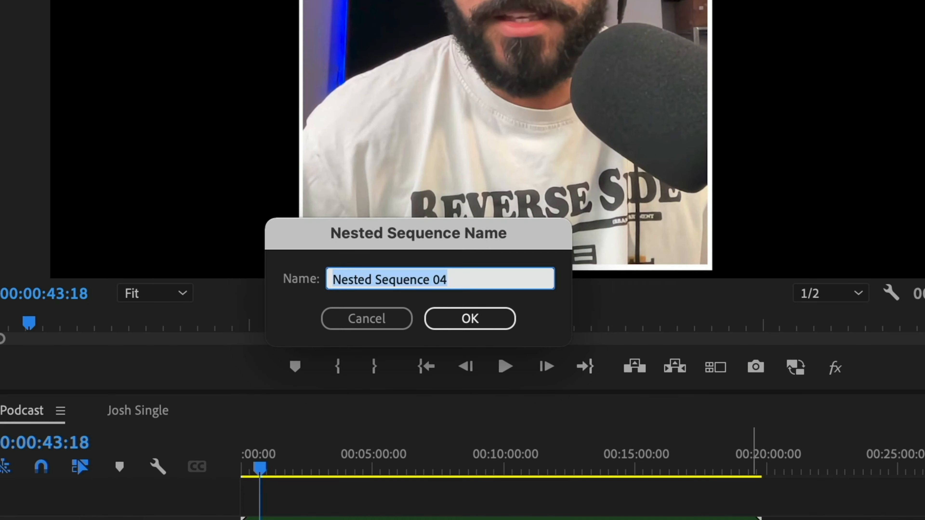
{"action": "type", "text": "Δαωε"}
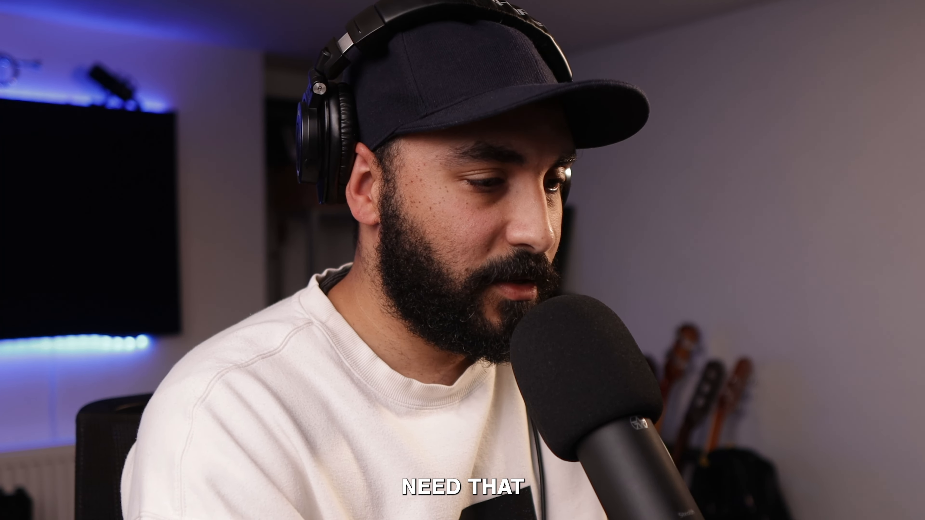
{"action": "type", "text": "in"}
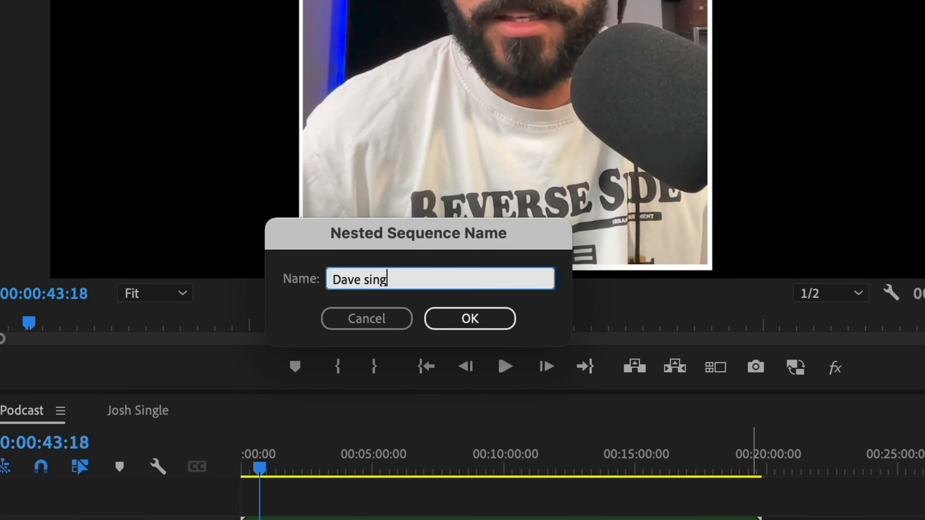
{"action": "type", "text": "g"}
{"action": "key", "text": "Return"}
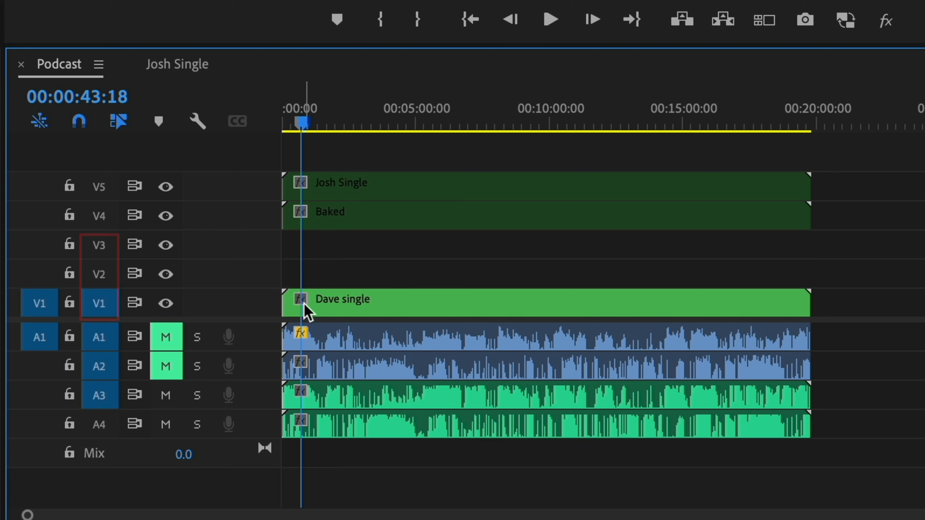
Move the guest's nested clip to V2 and the Baked clip to V3, and enable both
{"action": "left_click", "coordinate": [355, 305]}
{"action": "left_click_drag", "start_coordinate": [345, 192], "coordinate": [360, 274]}
{"action": "key", "text": "shift+e"}
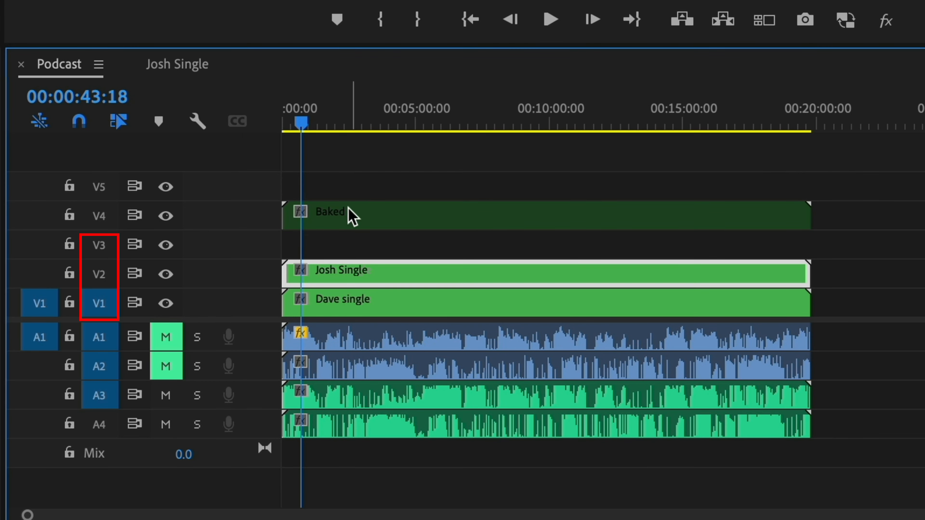
{"action": "left_click", "coordinate": [364, 221]}
{"action": "left_click_drag", "start_coordinate": [366, 229], "coordinate": [362, 242]}
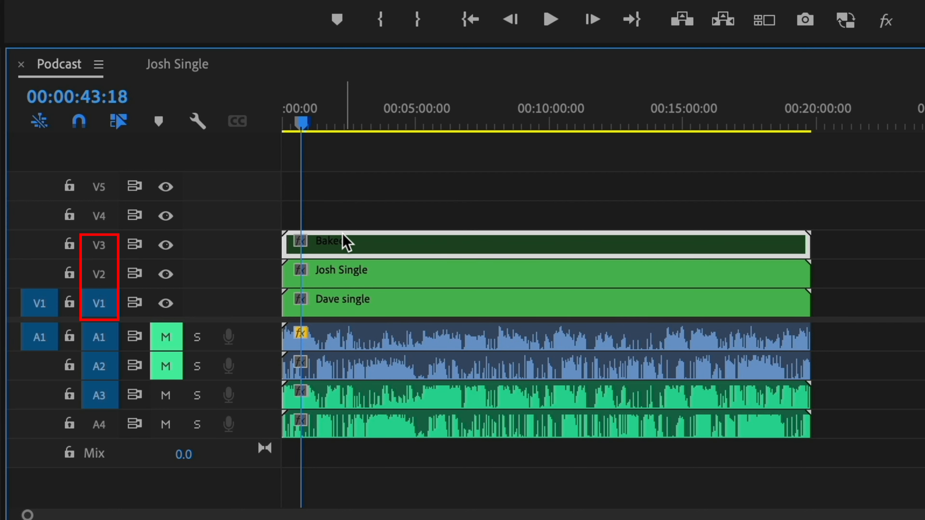
{"action": "key", "text": "shift+e"}
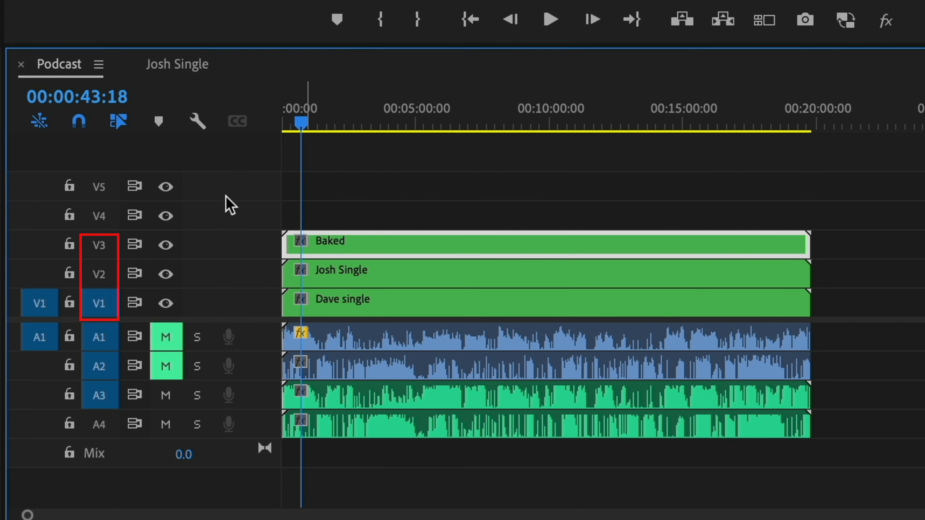
Delete all empty video and audio tracks from the Podcast sequence
{"action": "right_click", "coordinate": [228, 204]}
{"action": "left_click", "coordinate": [320, 376]}
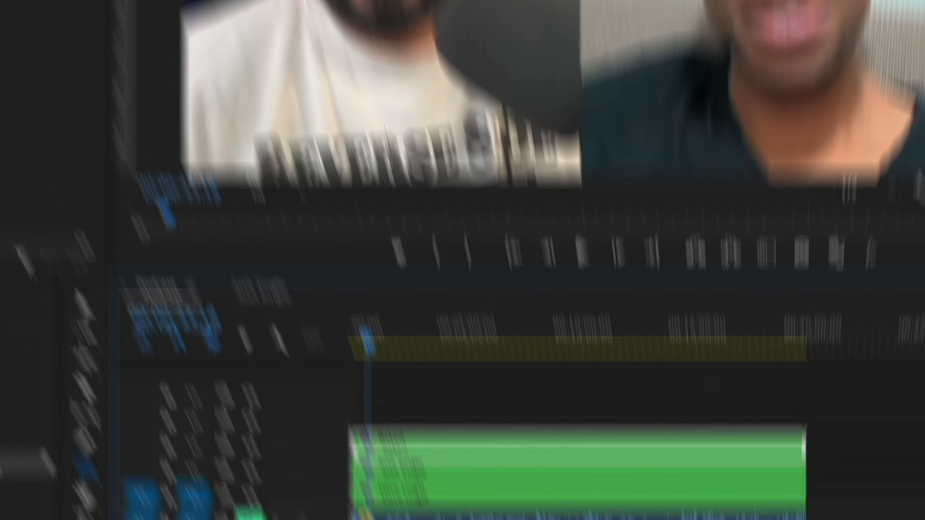
{"action": "left_click", "coordinate": [404, 200]}
{"action": "left_click", "coordinate": [421, 280]}
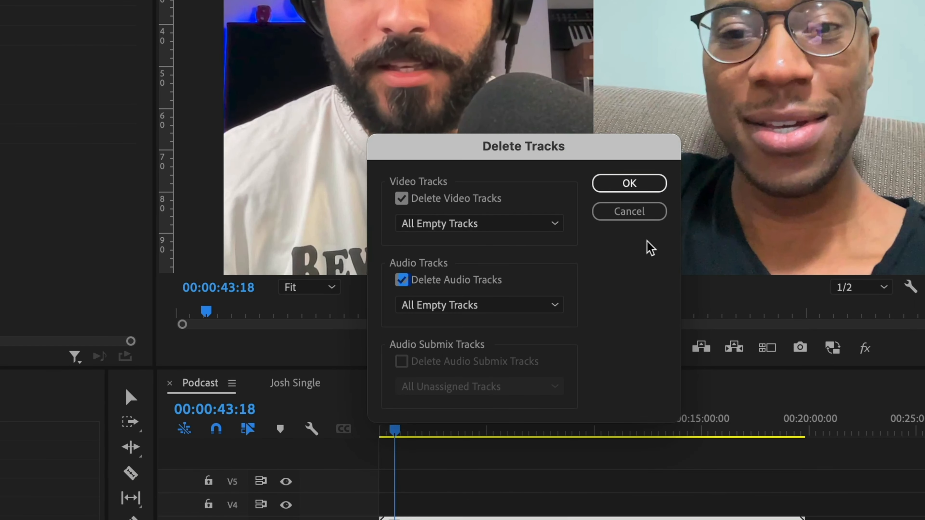
{"action": "left_click", "coordinate": [636, 187]}
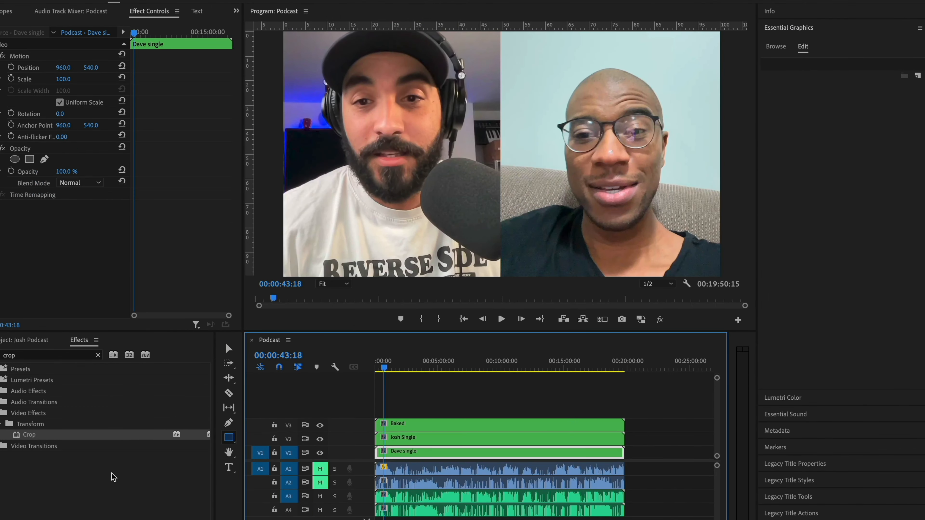
Move the Baked sequence and the two single-speaker sequences into the Seq bin
{"action": "left_click", "coordinate": [36, 340]}
{"action": "left_click_drag", "start_coordinate": [56, 489], "coordinate": [44, 447]}
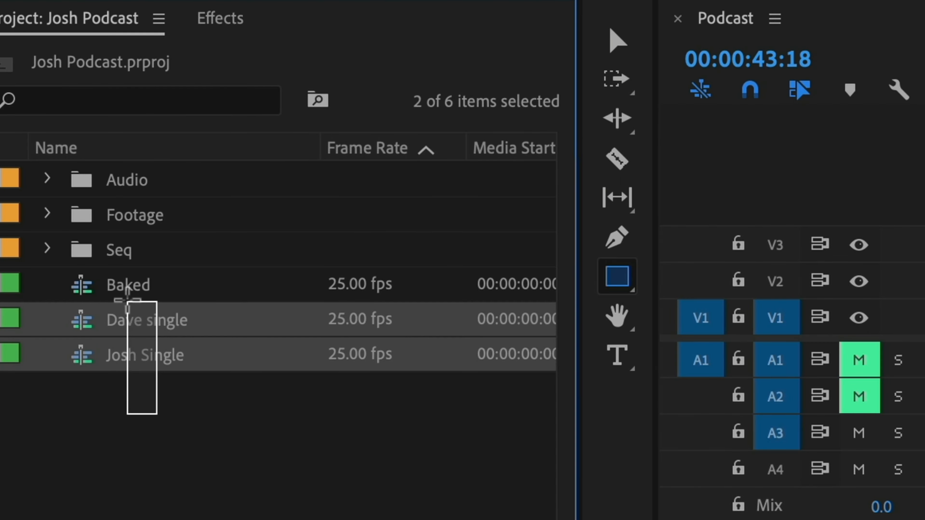
{"action": "left_click_drag", "start_coordinate": [128, 290], "coordinate": [128, 289]}
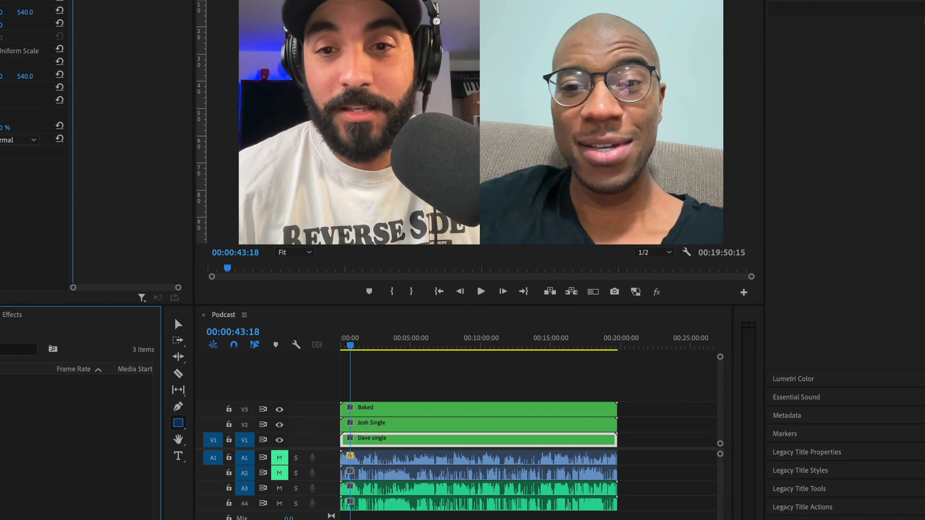
Create a new sequence named Multicam edit with the DSLR 1080p30 preset
{"action": "key", "text": "super+n"}
{"action": "type", "text": "M"}
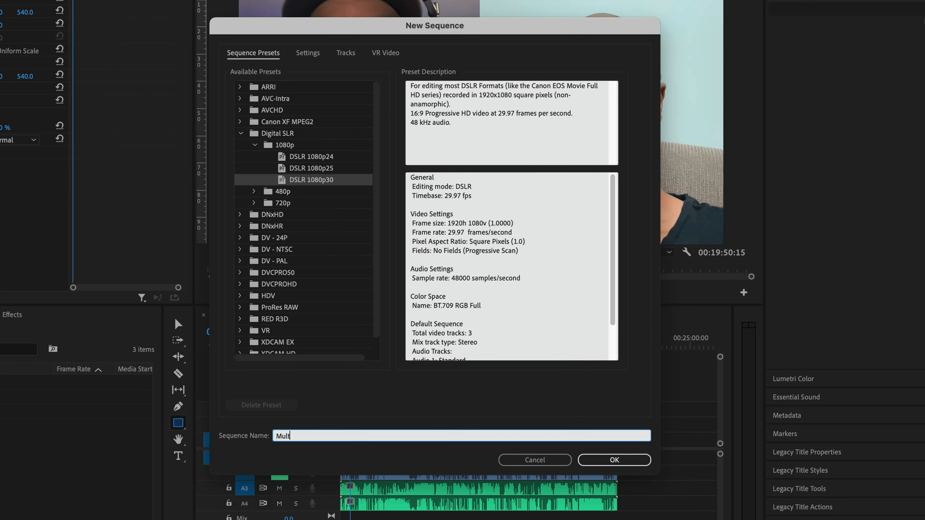
{"action": "type", "text": "ult"}
{"action": "key", "text": "BackSpace"}
{"action": "key", "text": "BackSpace"}
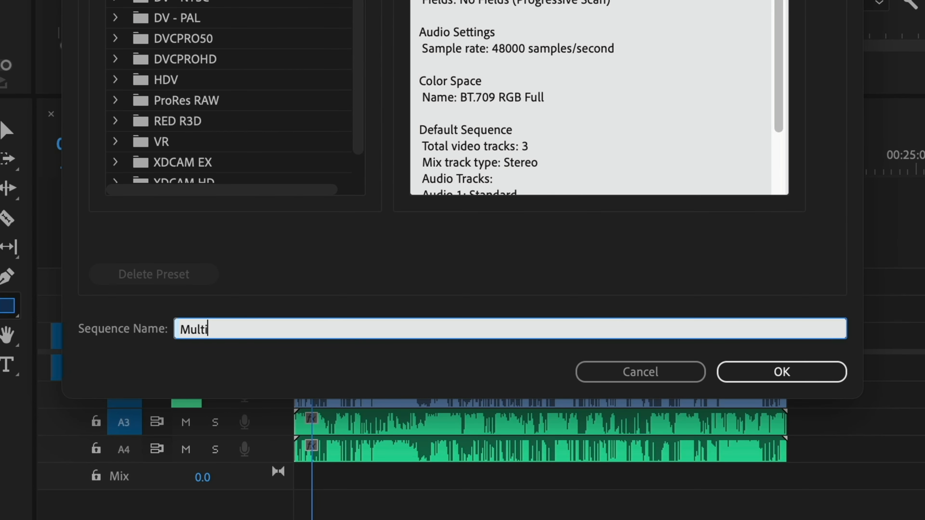
{"action": "type", "text": "lticam edit"}
{"action": "key", "text": "Return"}
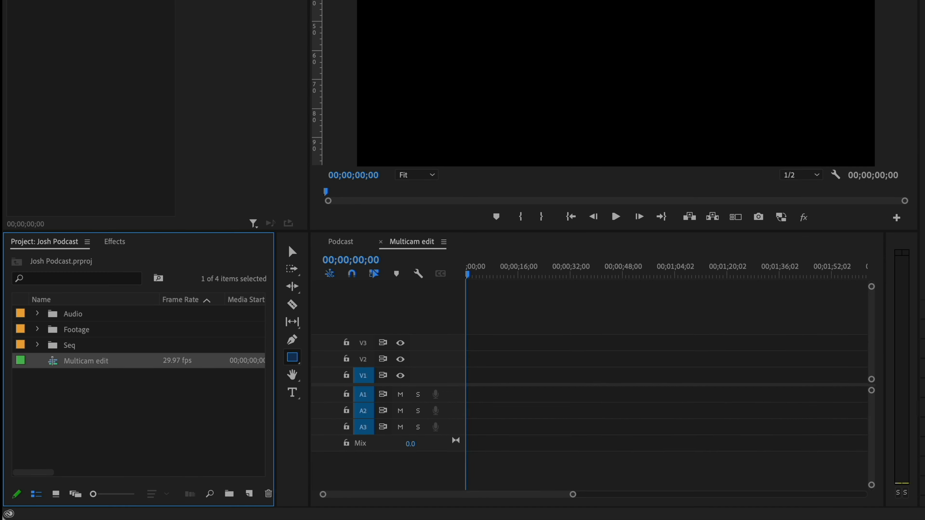
Place the Podcast sequence from the Seq bin at the start of Multicam edit and change the sequence settings to match it
{"action": "left_click", "coordinate": [37, 344]}
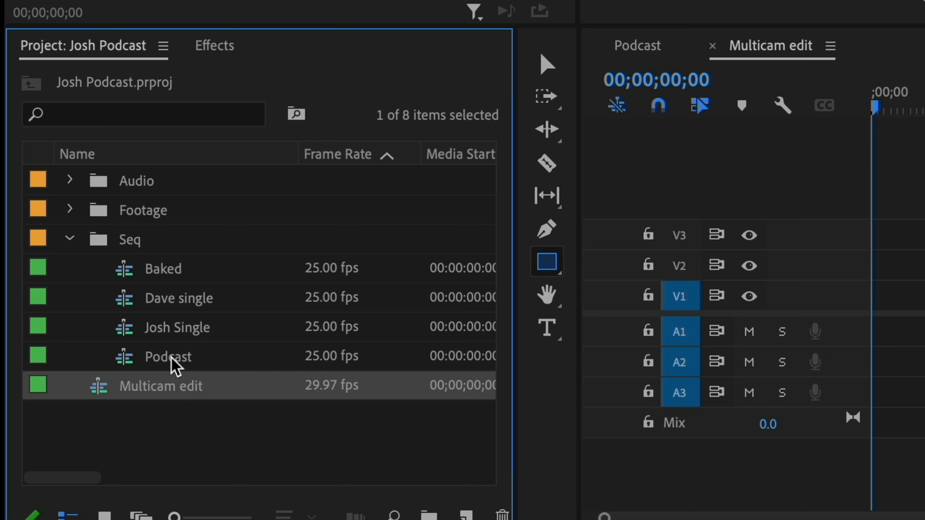
{"action": "left_click_drag", "start_coordinate": [92, 408], "coordinate": [482, 361]}
{"action": "left_click_drag", "start_coordinate": [902, 265], "coordinate": [866, 302]}
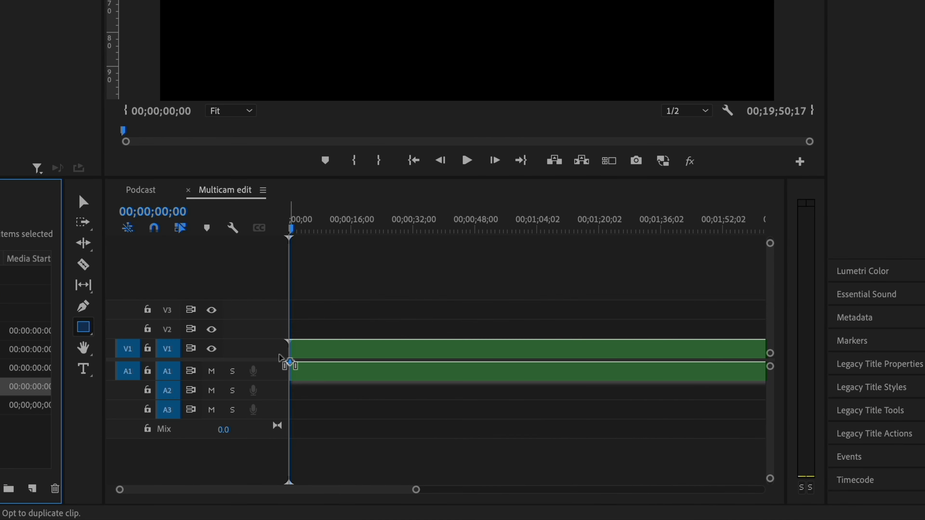
{"action": "left_click_drag", "start_coordinate": [280, 356], "coordinate": [281, 359]}
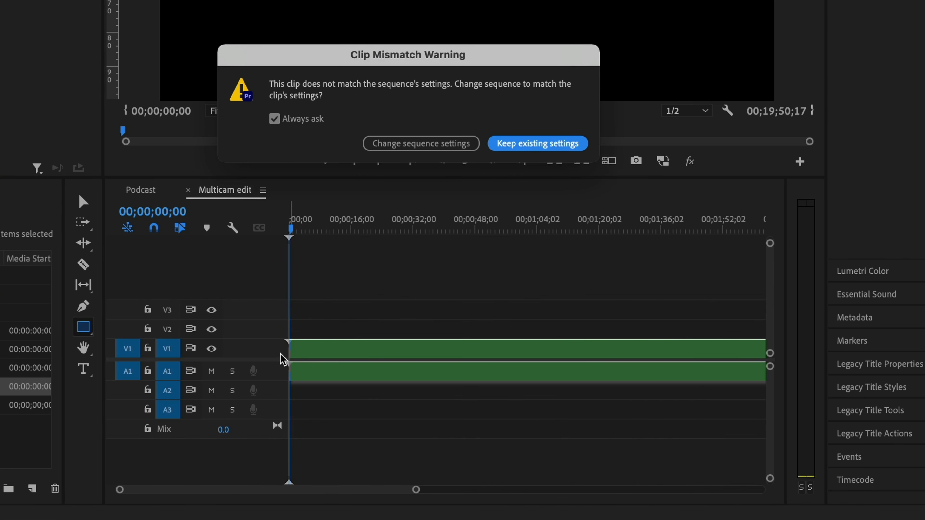
{"action": "left_click", "coordinate": [435, 146]}
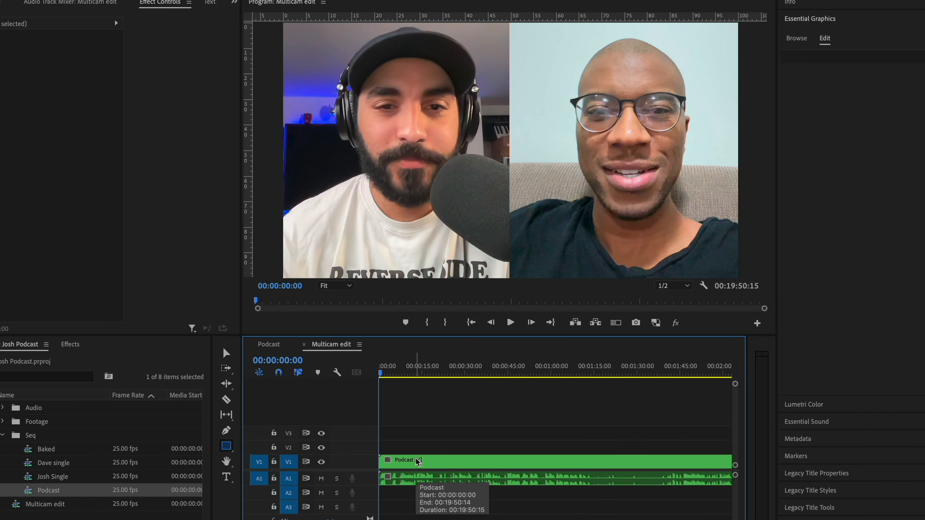
Enable multi-camera on the Podcast clip in the Multicam edit sequence and show the multi-camera view in the Program monitor
{"action": "right_click", "coordinate": [417, 461]}
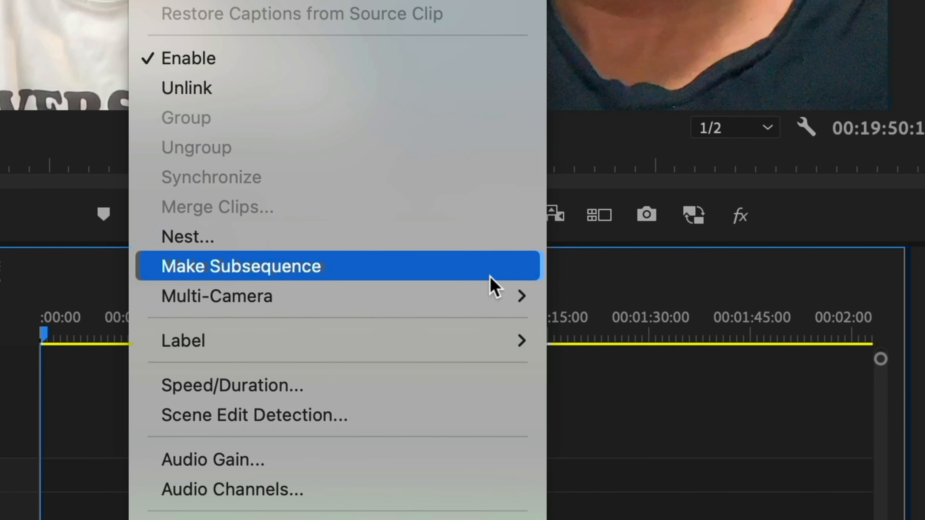
{"action": "mouse_move", "coordinate": [510, 295]}
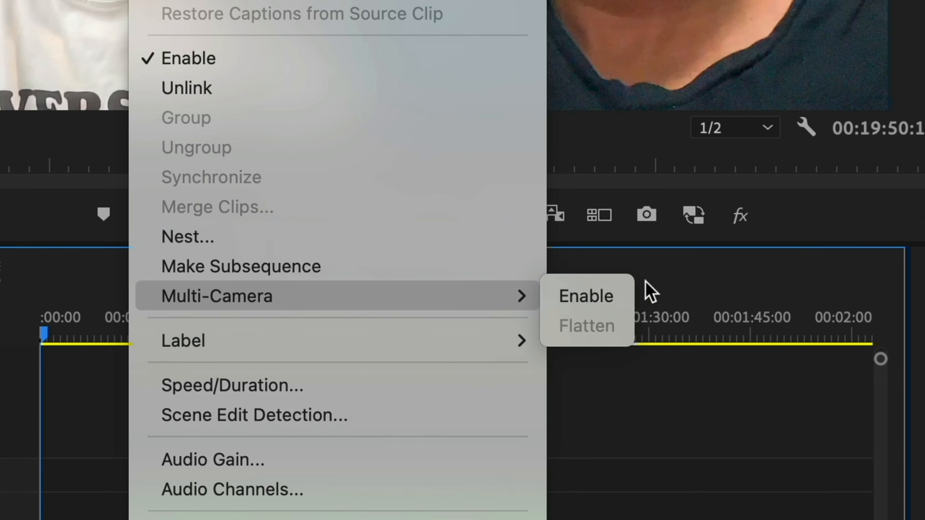
{"action": "left_click", "coordinate": [611, 296]}
{"action": "left_click", "coordinate": [600, 218]}
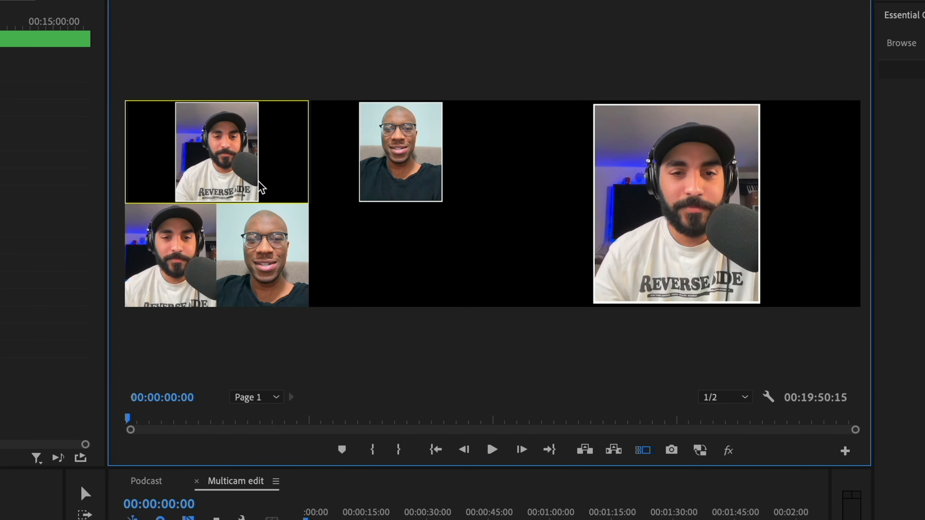
Review the buttons available for the Program monitor and toggle the multi-camera view off and back on
{"action": "left_click", "coordinate": [844, 452]}
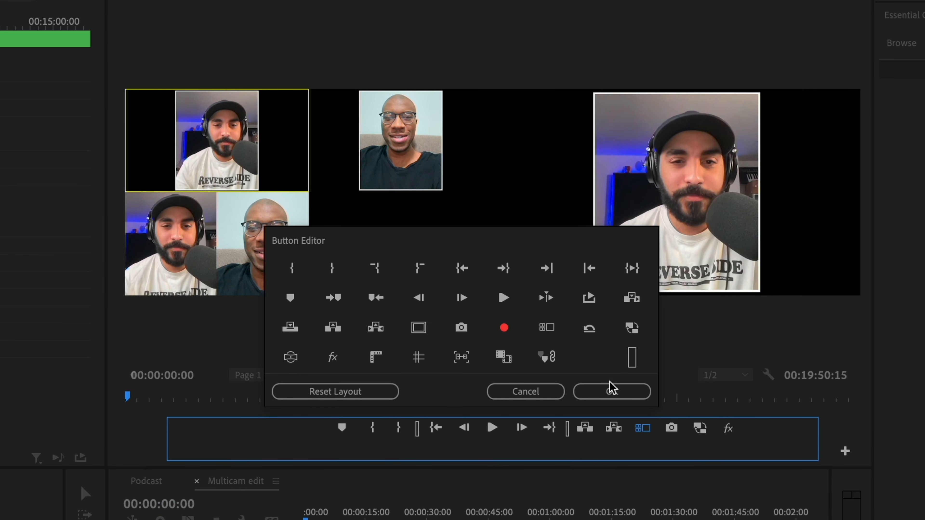
{"action": "left_click", "coordinate": [582, 397]}
{"action": "left_click", "coordinate": [644, 452]}
{"action": "left_click", "coordinate": [644, 452]}
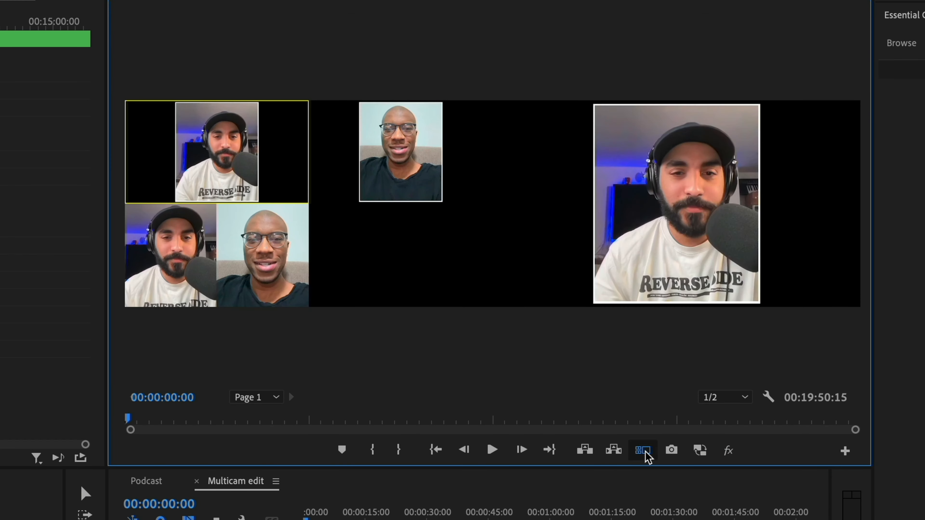
{"action": "left_click", "coordinate": [644, 452]}
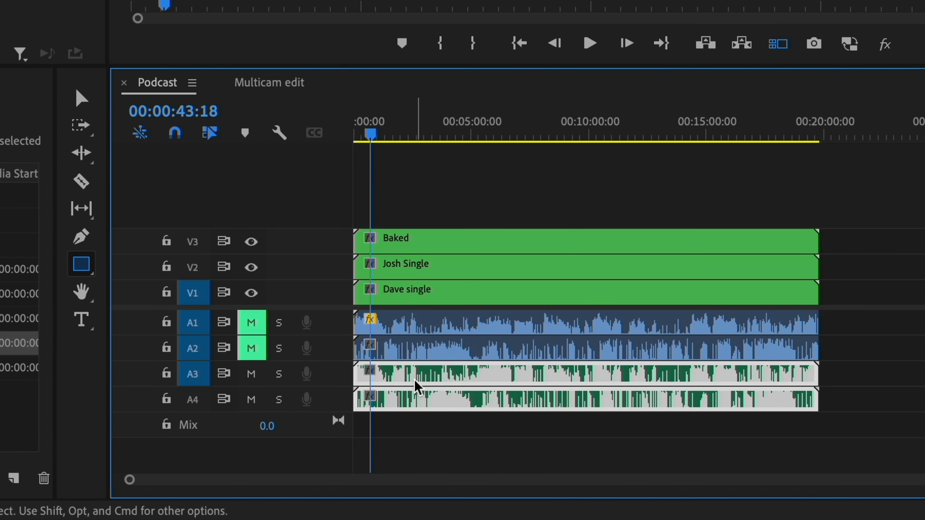
Copy the two audio clips on A3 and A4 of the Podcast sequence onto A2 and A3 at the start of Multicam edit
{"action": "left_click_drag", "start_coordinate": [415, 381], "coordinate": [401, 363]}
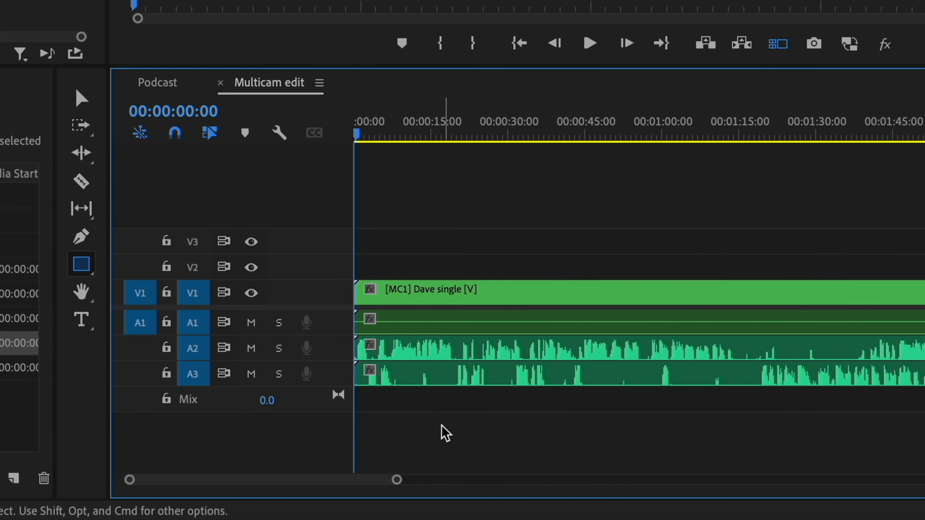
{"action": "key", "text": "minus"}
{"action": "key", "text": "minus"}
{"action": "key", "text": "minus"}
{"action": "key", "text": "minus"}
{"action": "key", "text": "minus"}
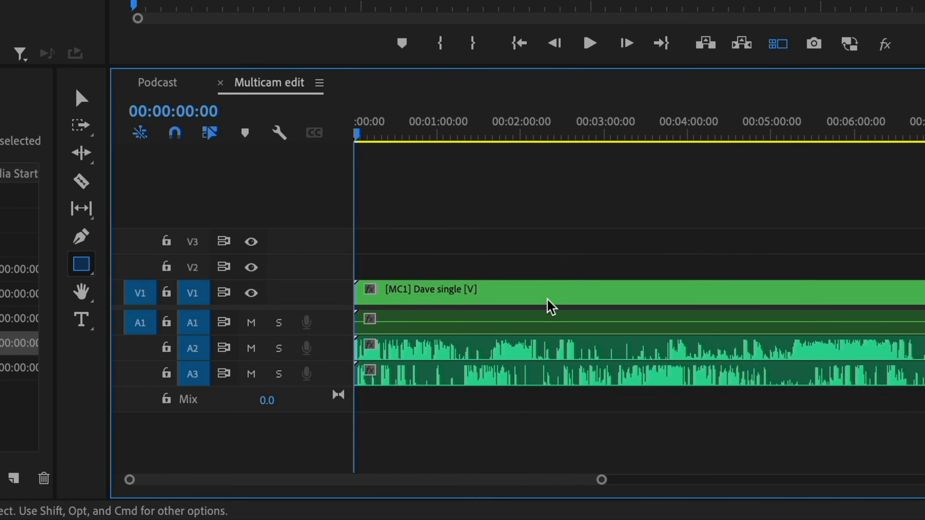
{"action": "key", "text": "minus"}
{"action": "key", "text": "minus"}
{"action": "key", "text": "minus"}
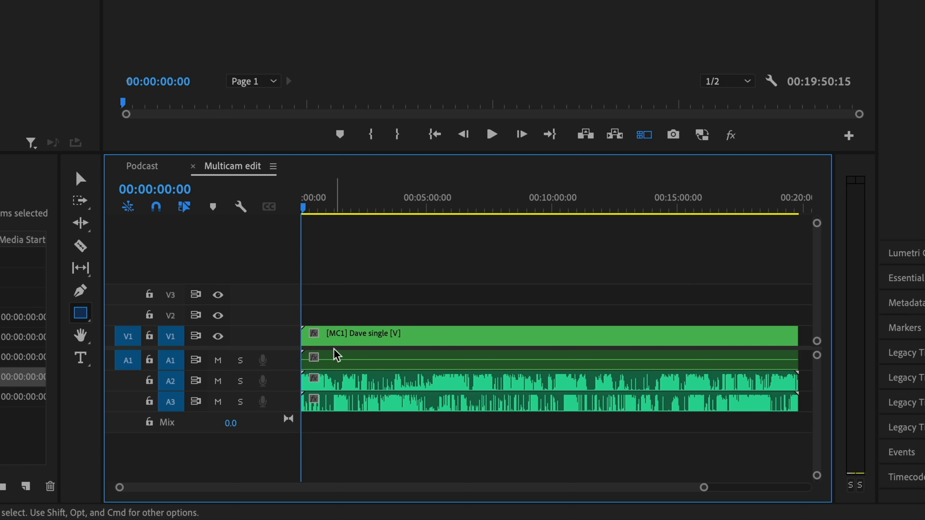
Widen the timeline area and mute audio track A1 of Multicam edit
{"action": "left_click_drag", "start_coordinate": [877, 180], "coordinate": [924, 181]}
{"action": "left_click", "coordinate": [218, 361]}
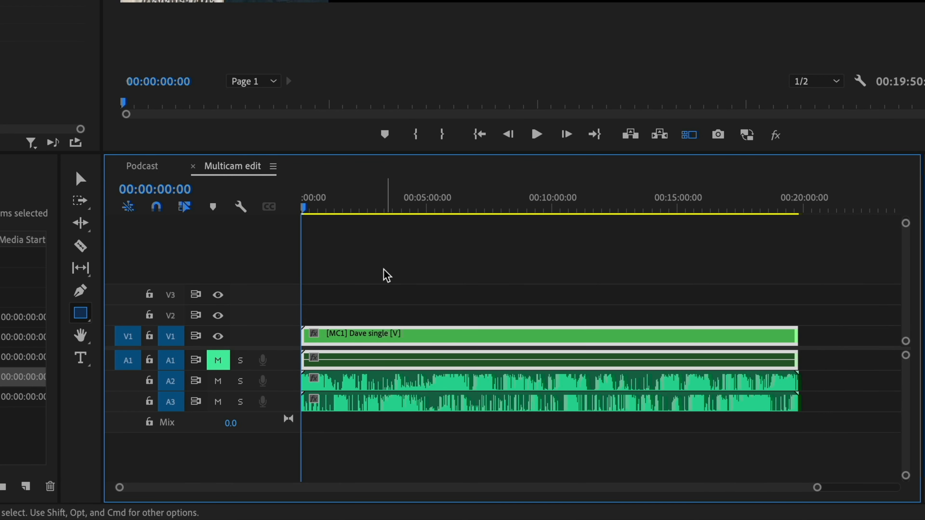
{"action": "left_click", "coordinate": [386, 275]}
Ripple trim the start of all clips in Multicam edit up to 00:00:00:18, just before the first speech
{"action": "scroll", "coordinate": [330, 317], "scroll_direction": "up", "scroll_amount": 10}
{"action": "scroll", "coordinate": [329, 316], "scroll_direction": "left", "scroll_amount": 15}
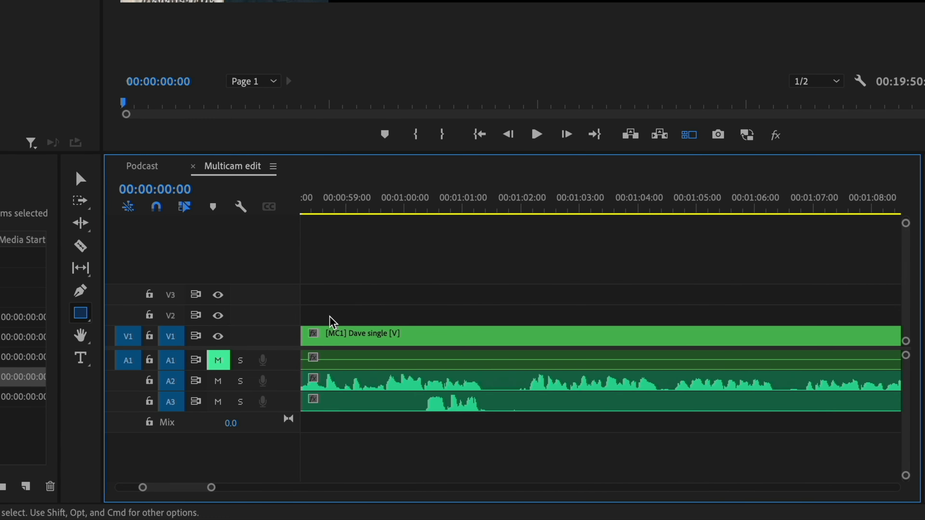
{"action": "left_click_drag", "start_coordinate": [301, 217], "coordinate": [345, 211]}
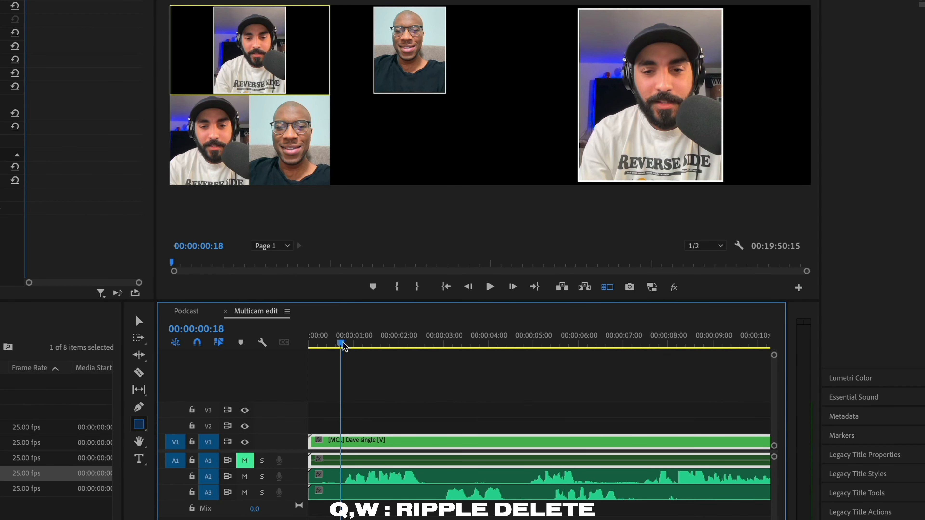
{"action": "key", "text": "q"}
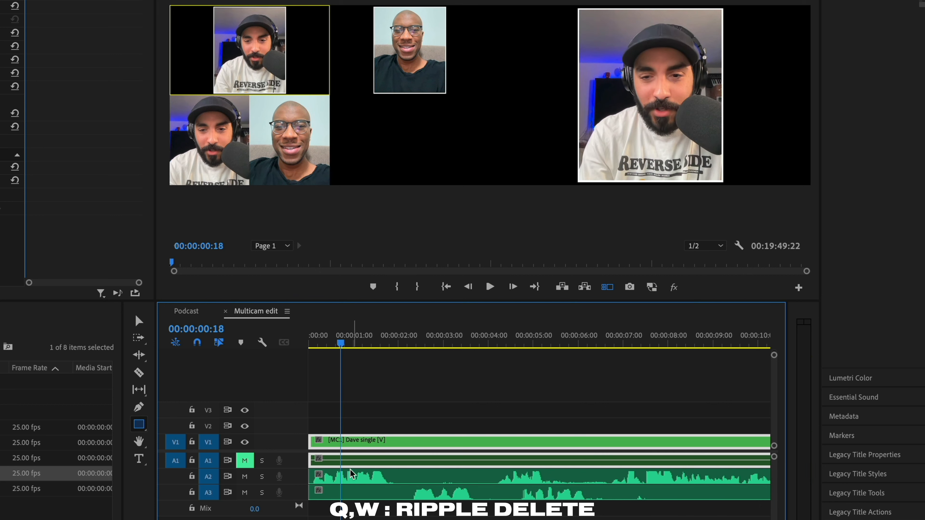
Increase the height of audio tracks A2 and A3 to enlarge their waveforms
{"action": "left_click_drag", "start_coordinate": [363, 494], "coordinate": [351, 485]}
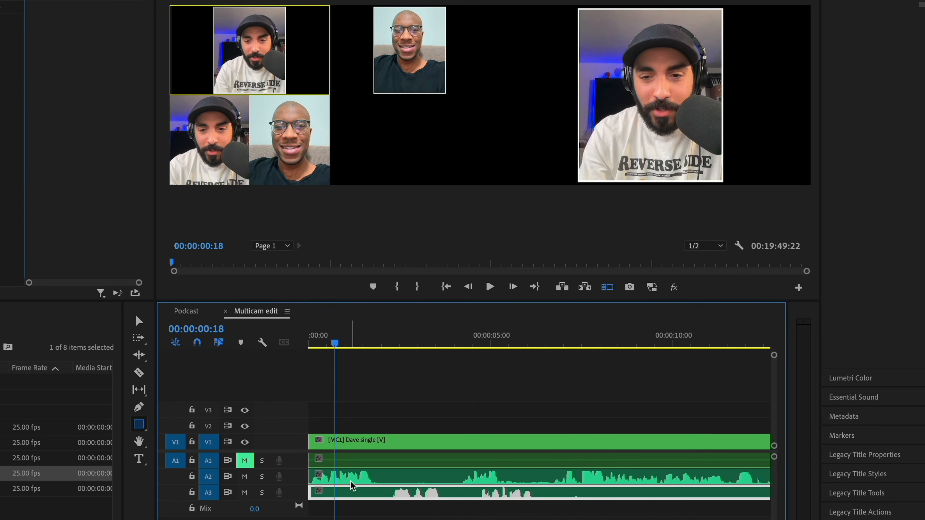
{"action": "scroll", "coordinate": [295, 479], "scroll_direction": "up", "scroll_amount": 1}
{"action": "scroll", "coordinate": [295, 498], "scroll_direction": "up", "scroll_amount": 2}
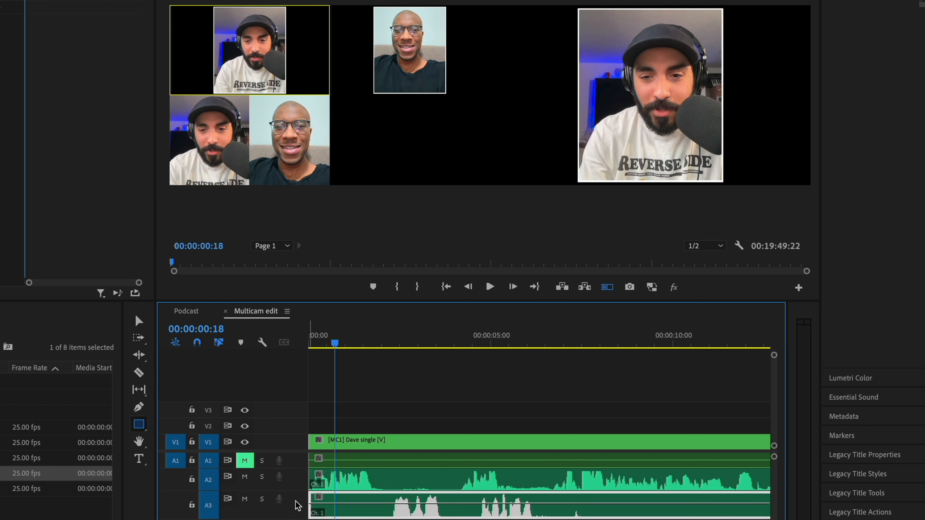
{"action": "scroll", "coordinate": [296, 501], "scroll_direction": "down", "scroll_amount": 1}
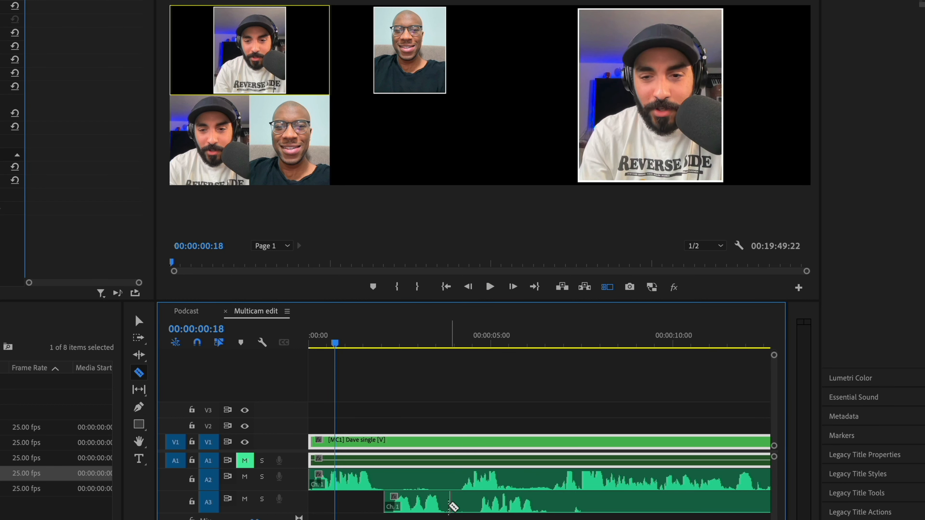
Cut the A3 audio around its spoken passages and remove the silent portions within about the first 11 seconds
{"action": "key", "text": "c"}
{"action": "left_click", "coordinate": [561, 506]}
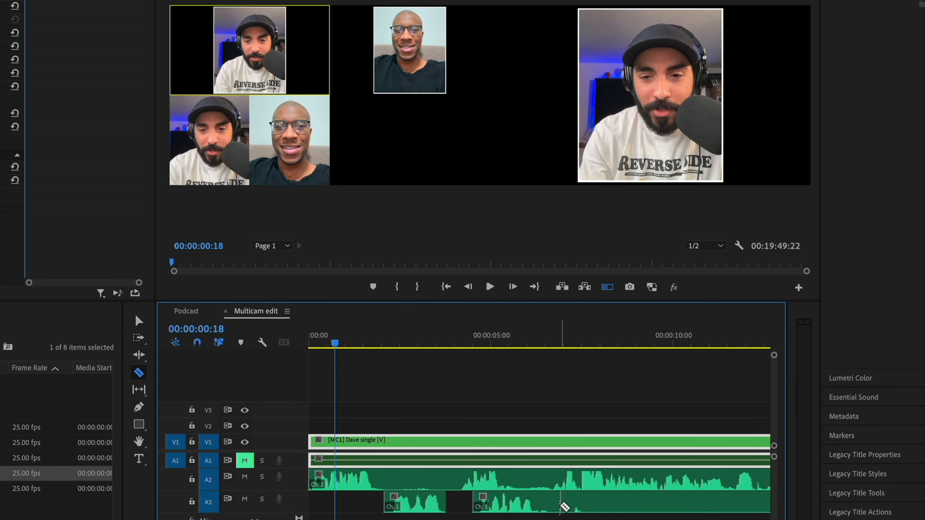
{"action": "key", "text": "v"}
{"action": "left_click_drag", "start_coordinate": [562, 506], "coordinate": [704, 502]}
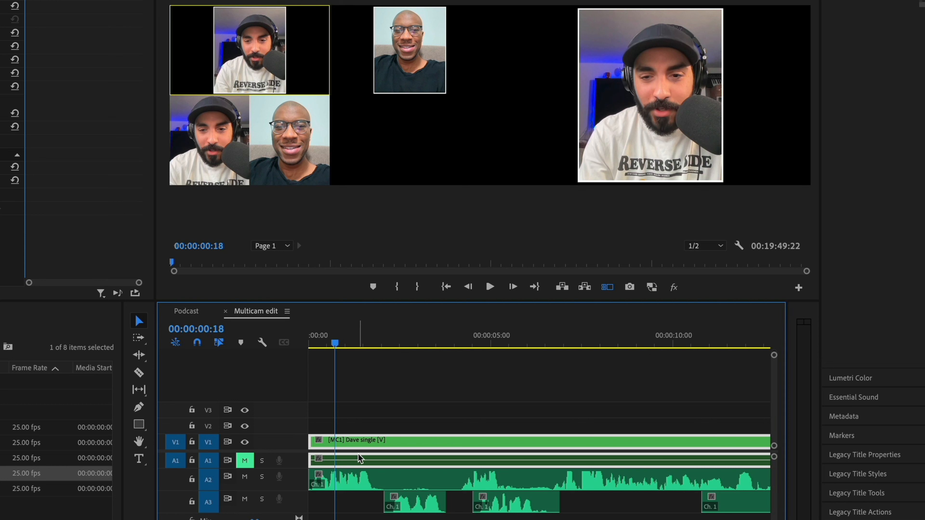
Apply the default audio transition to the cut edges of the first two A3 clips and play the opening
{"action": "scroll", "coordinate": [359, 458], "scroll_direction": "down", "scroll_amount": 1}
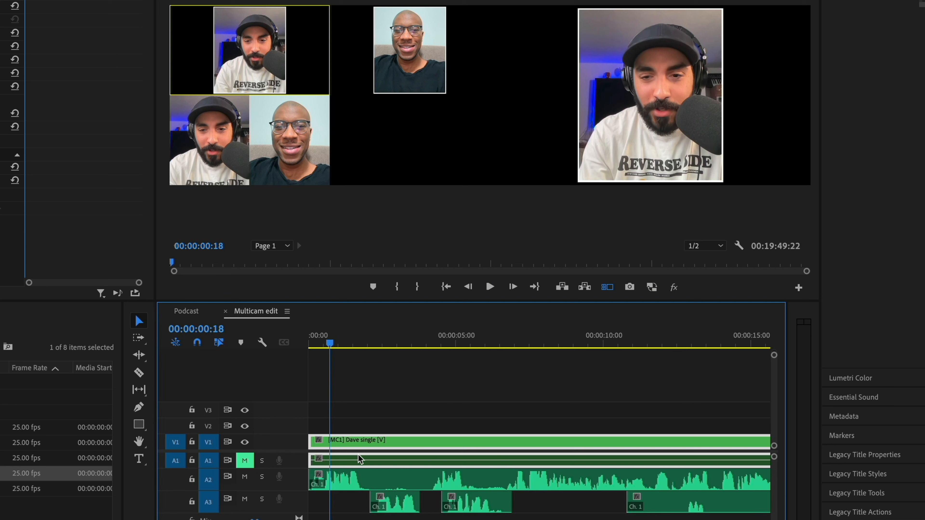
{"action": "left_click", "coordinate": [365, 502]}
{"action": "key", "text": "shift+d"}
{"action": "scroll", "coordinate": [371, 505], "scroll_direction": "up", "scroll_amount": 5}
{"action": "scroll", "coordinate": [379, 507], "scroll_direction": "down", "scroll_amount": 5}
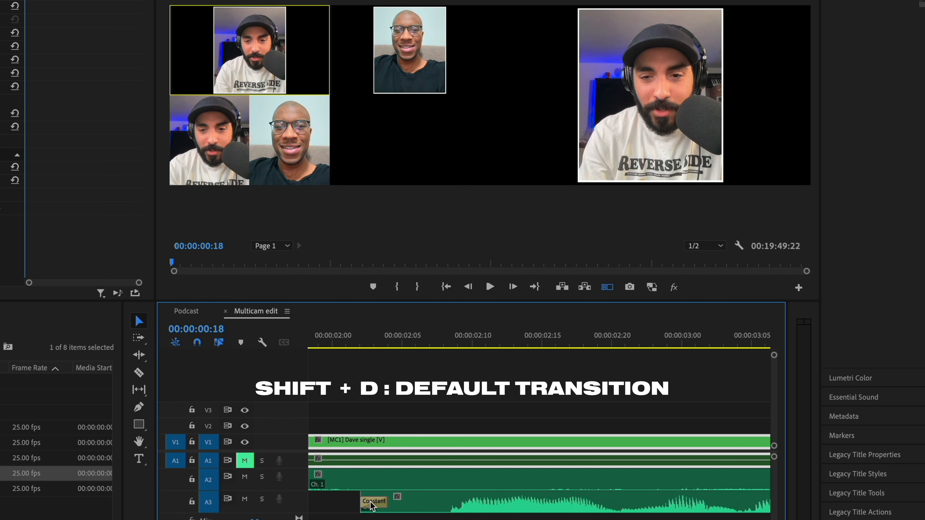
{"action": "key", "text": "space"}
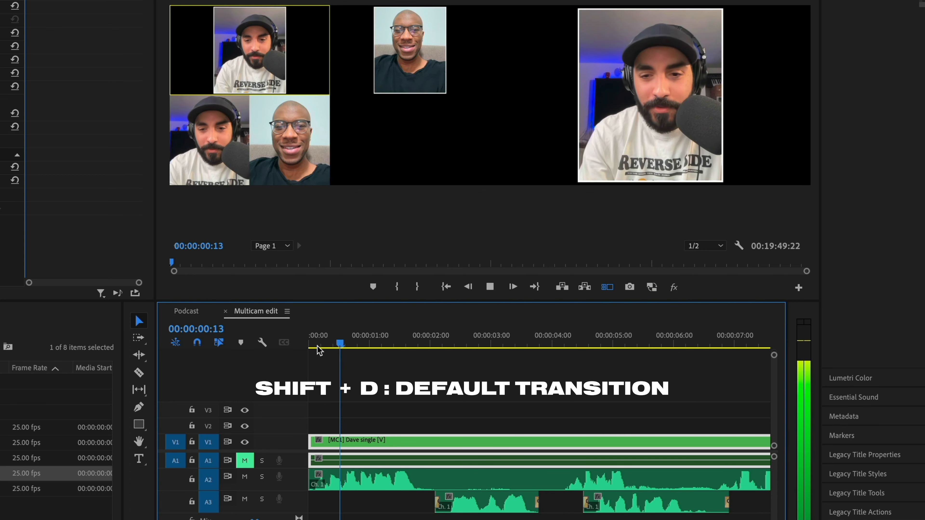
{"action": "key", "text": "space"}
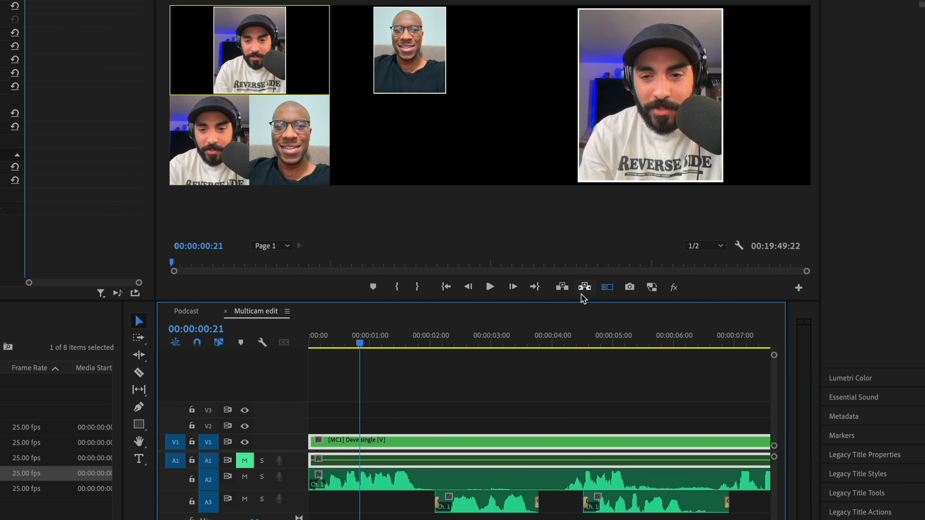
Turn off the multi-camera view and split the multicam clip at the start of the first A3 clip, about 2 seconds in
{"action": "scroll", "coordinate": [378, 391], "scroll_direction": "down", "scroll_amount": 1}
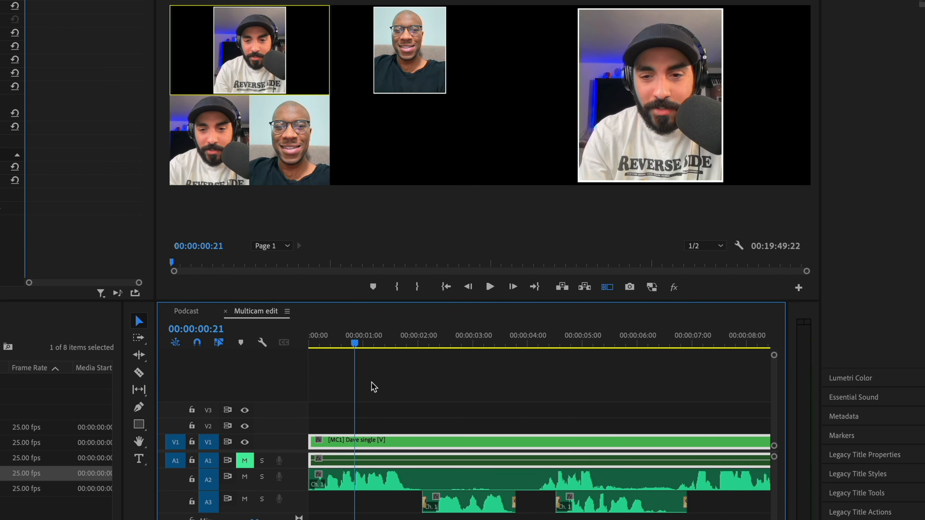
{"action": "left_click", "coordinate": [336, 341]}
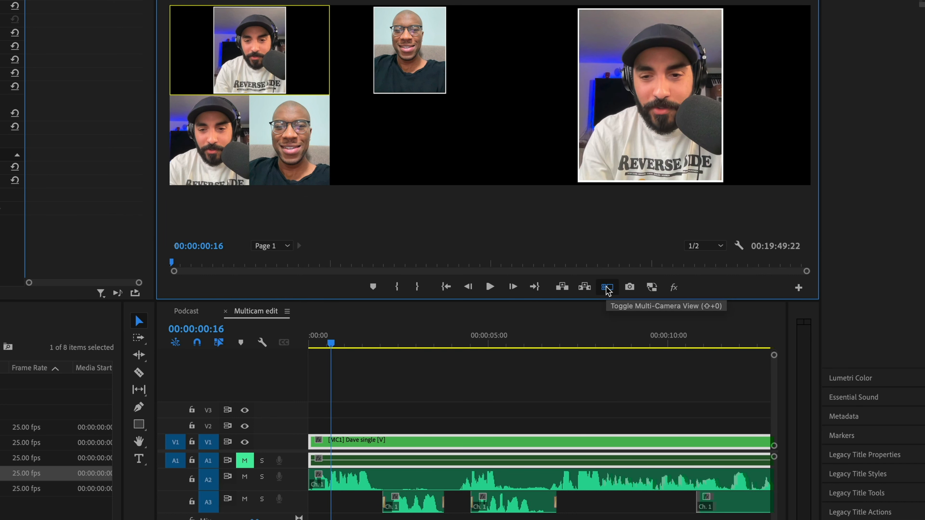
{"action": "left_click", "coordinate": [607, 288]}
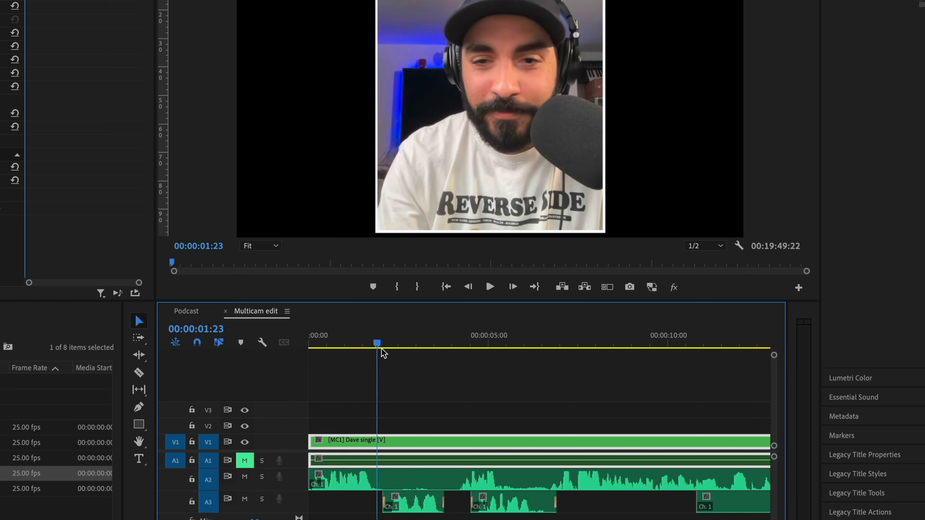
{"action": "key", "text": "super+k"}
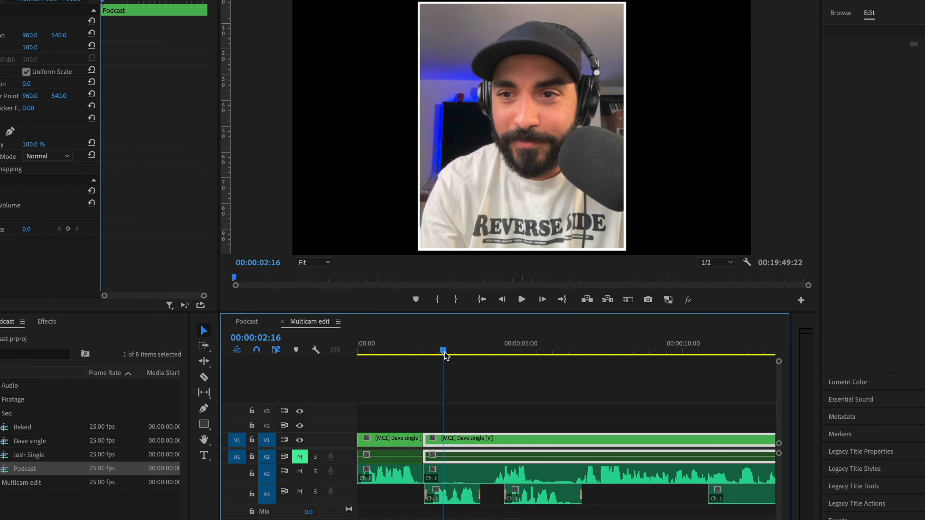